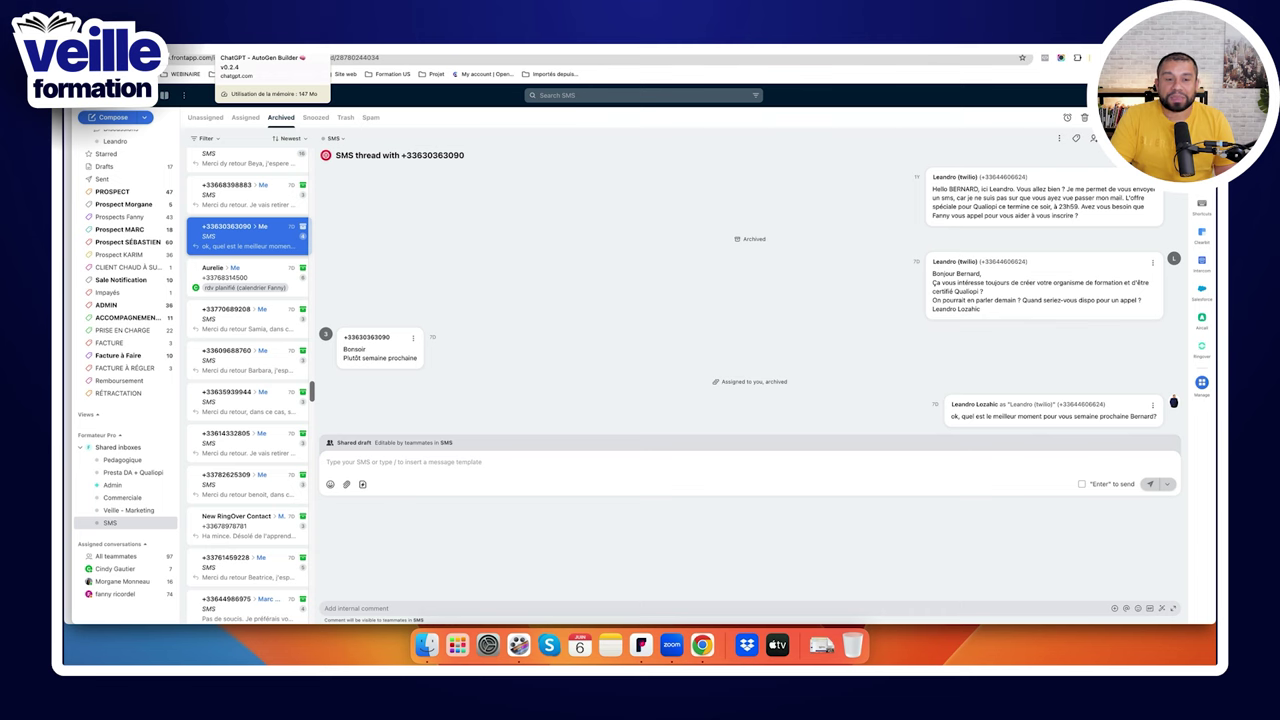
# Switch to the ChatGPT AutoGen Builder conversation, and search Google for "autogen" in a new browser tab
pyautogui.click(262, 47)
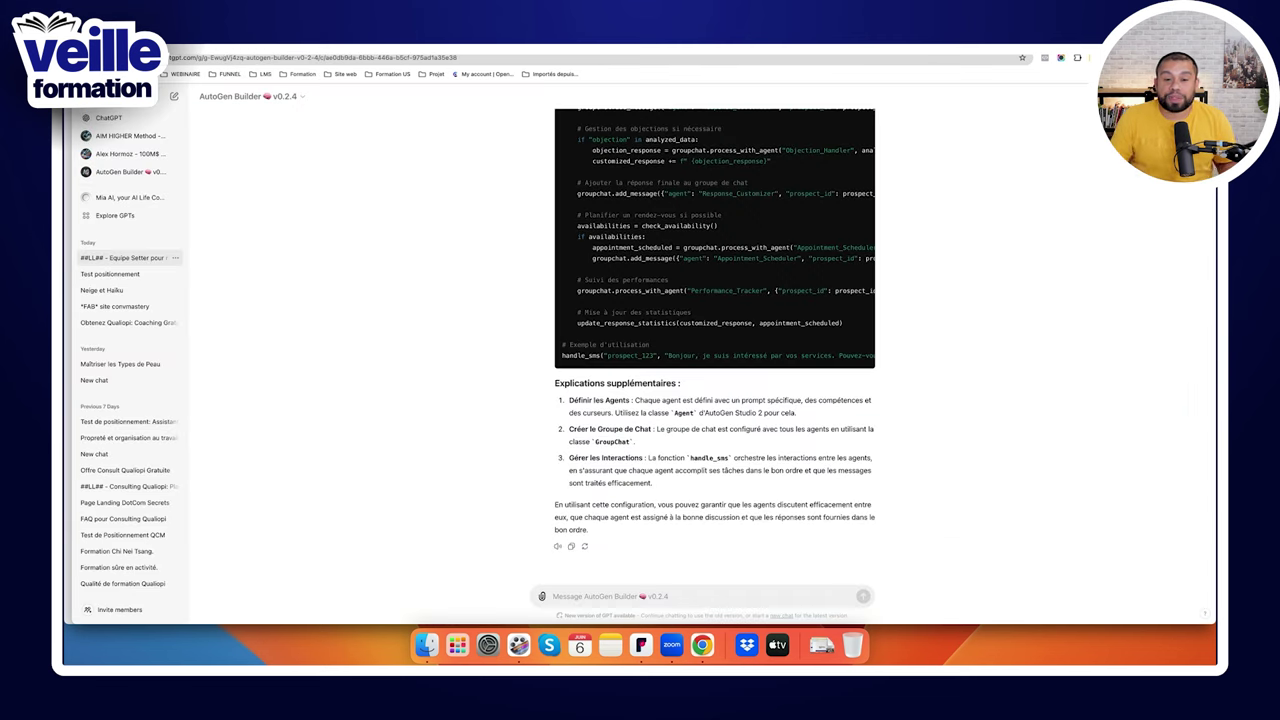
pyautogui.hotkey('ctrl', 't')
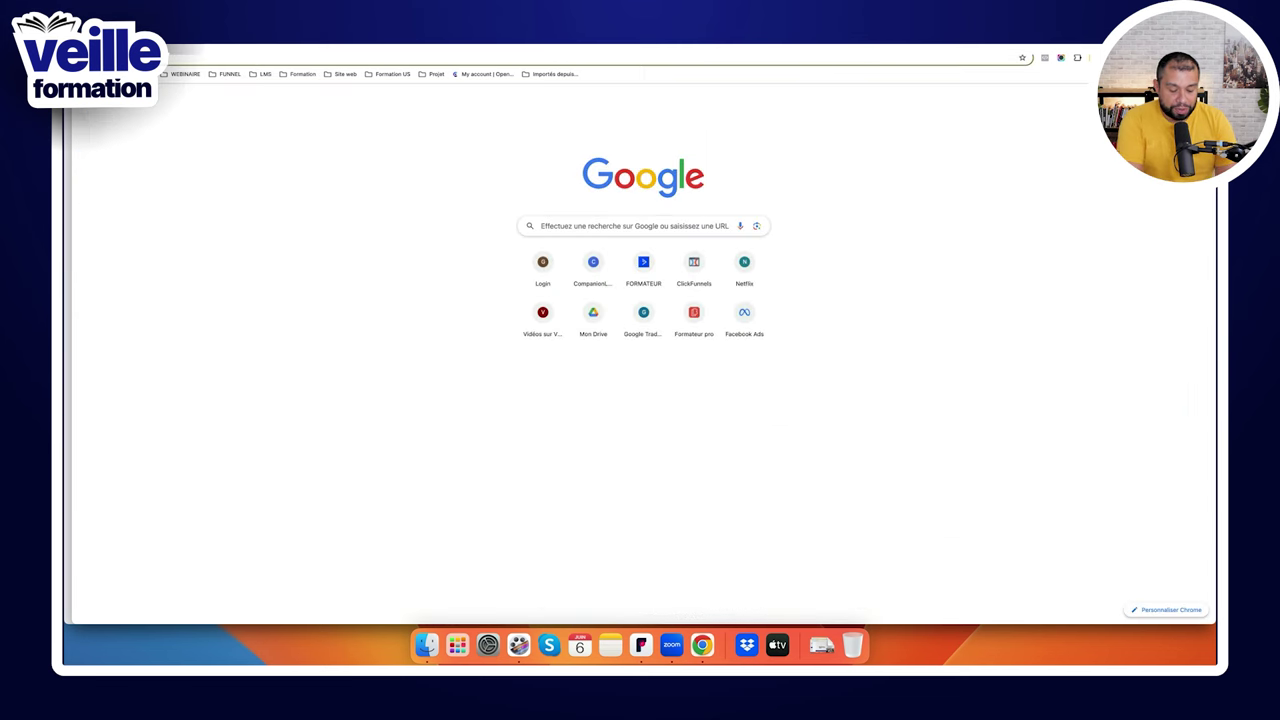
pyautogui.write('augo')
pyautogui.press('BackSpace')
pyautogui.press('BackSpace')
pyautogui.write('togen')
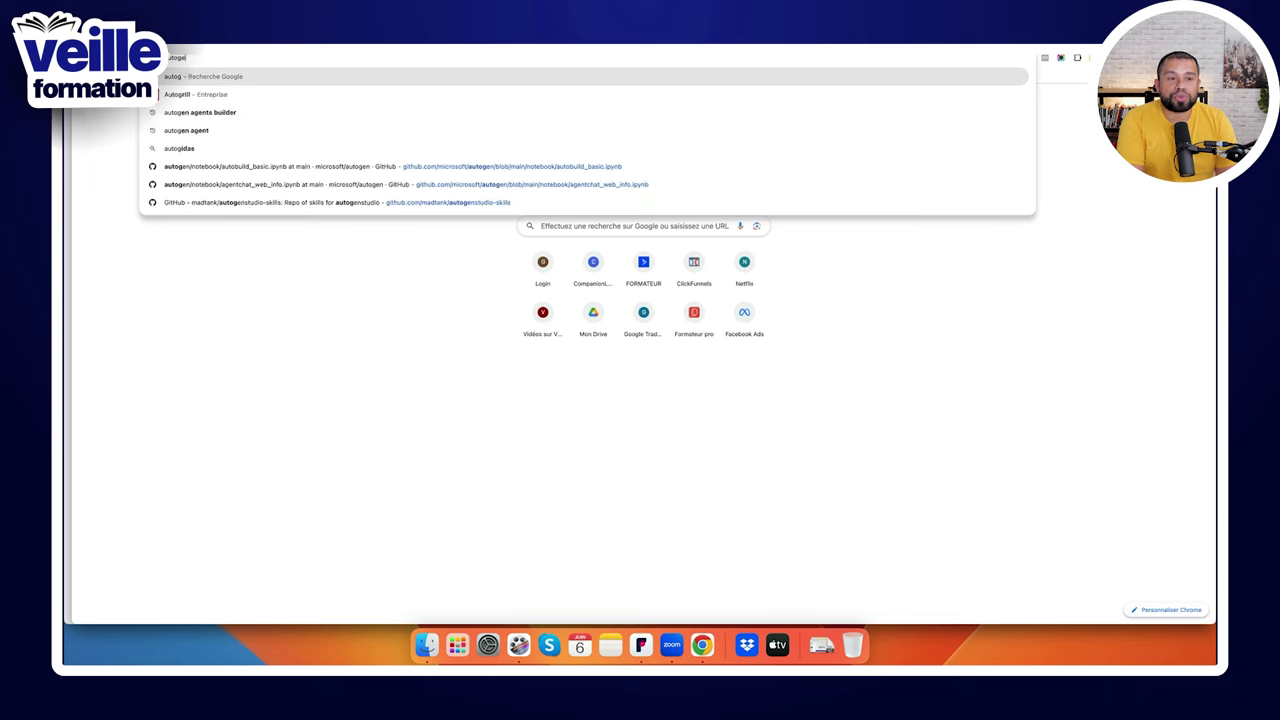
pyautogui.press('Return')
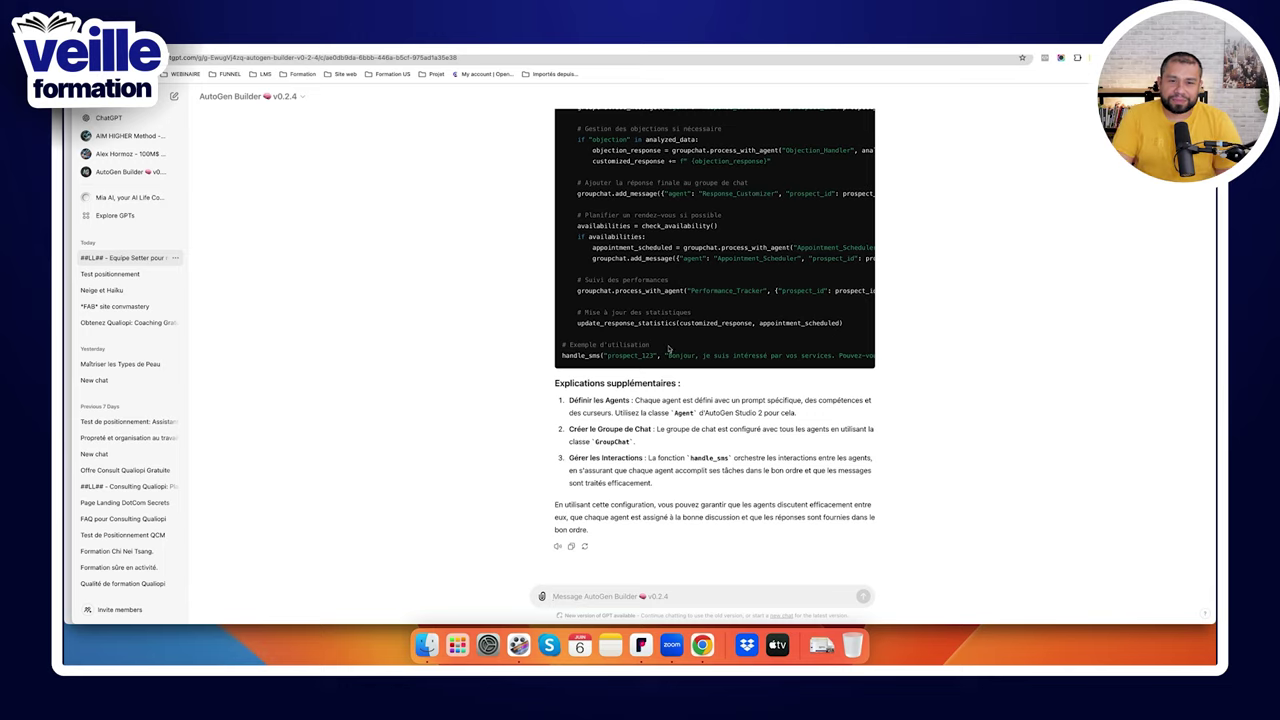
# Review AutoGen Builder's answer, from its code example back to the list of prompts, skills and cursors per agent
pyautogui.scroll(-5, 669, 348)
pyautogui.scroll(3, 665, 352)
pyautogui.scroll(-5, 663, 355)
pyautogui.scroll(-15, 661, 356)
pyautogui.scroll(-15, 661, 356)
pyautogui.scroll(3, 661, 356)
pyautogui.scroll(-5, 660, 356)
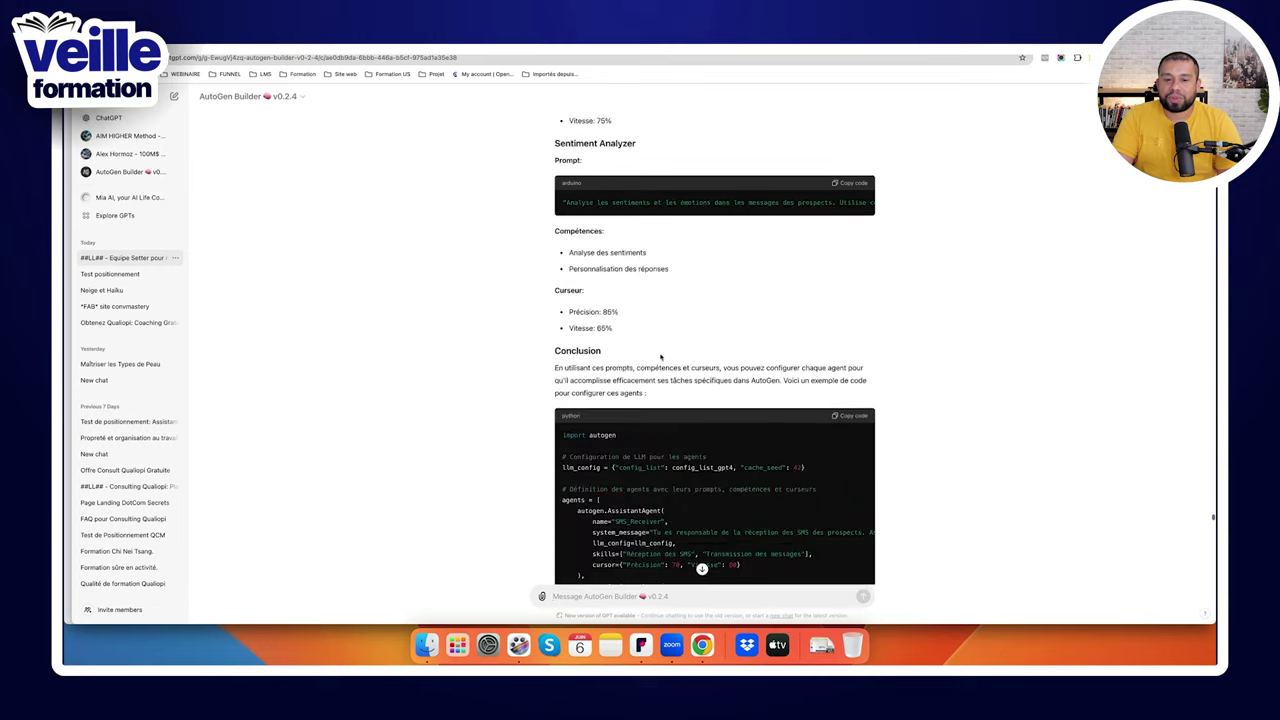
pyautogui.scroll(10, 660, 356)
pyautogui.scroll(10, 660, 356)
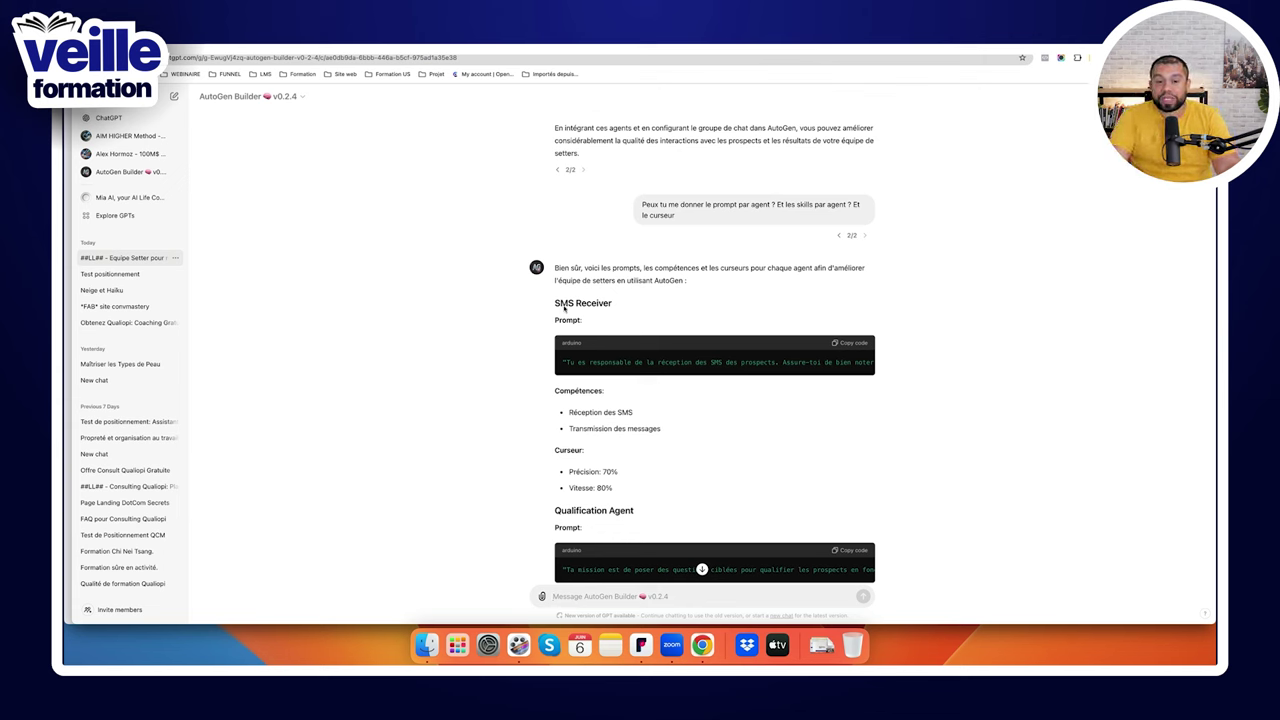
# Highlight the SMS Receiver and Qualification Agent headings while reading their prompts, skills and cursor settings
pyautogui.moveTo(555, 303); pyautogui.dragTo(612, 304)
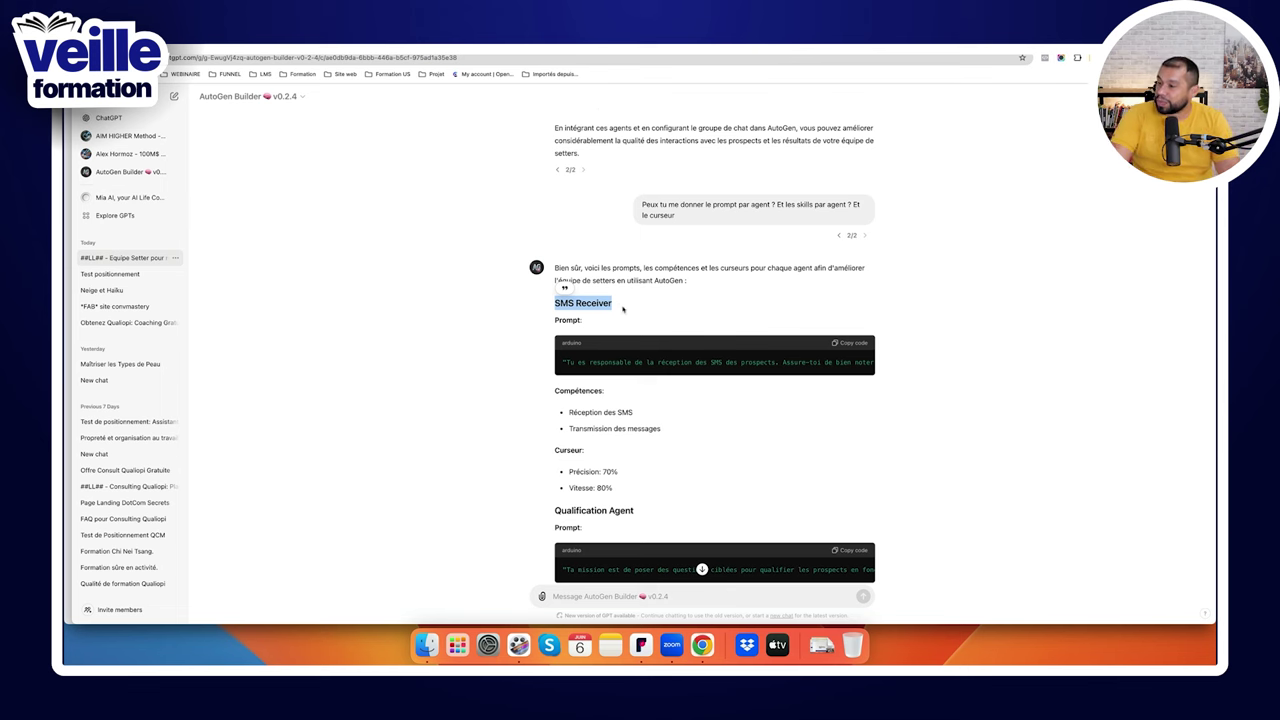
pyautogui.scroll(-3, 615, 342)
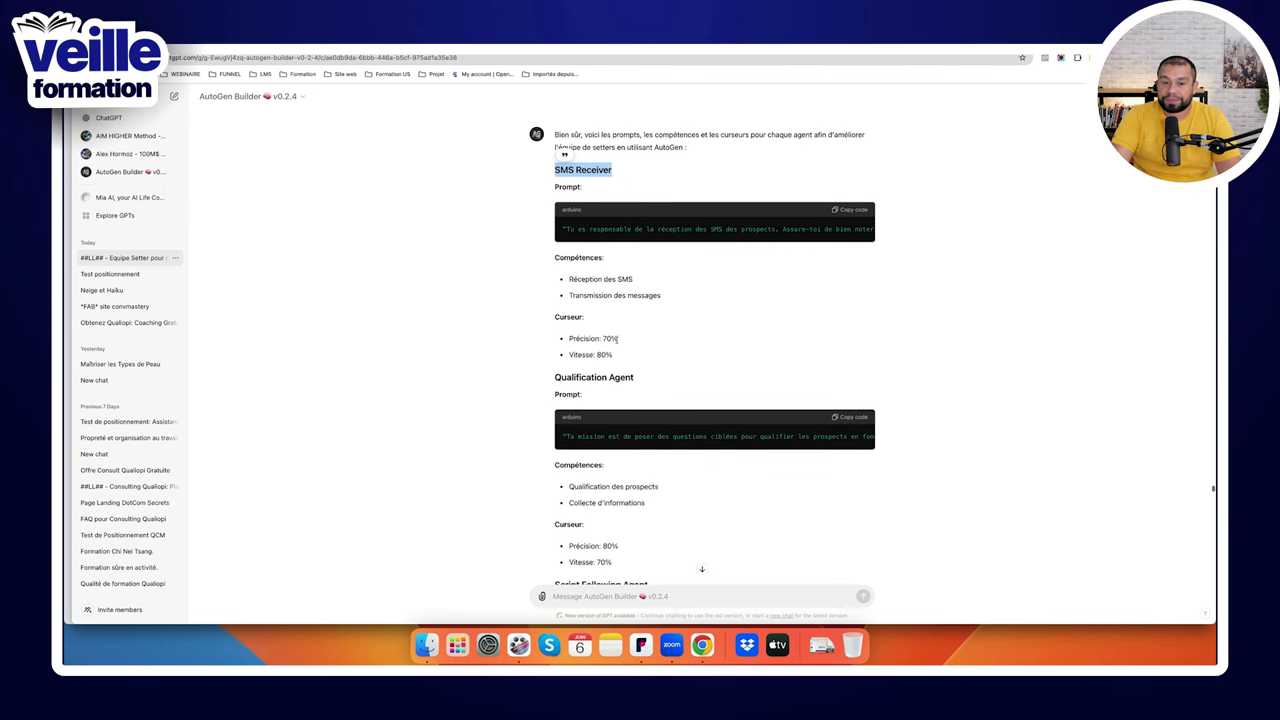
pyautogui.moveTo(555, 378); pyautogui.dragTo(650, 379)
pyautogui.scroll(-2, 648, 385)
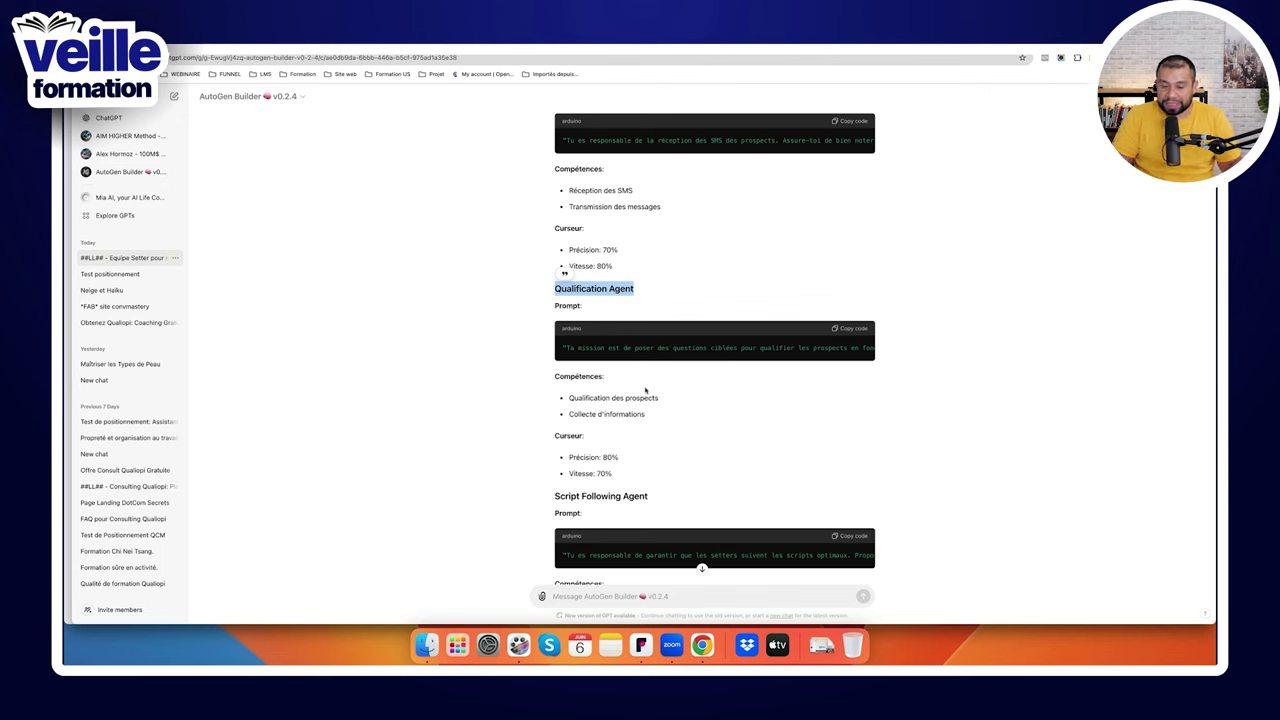
# Highlight the Script Following Agent heading and compare that agent with the Qualification Agent by highlighting each heading in turn
pyautogui.scroll(-5, 645, 390)
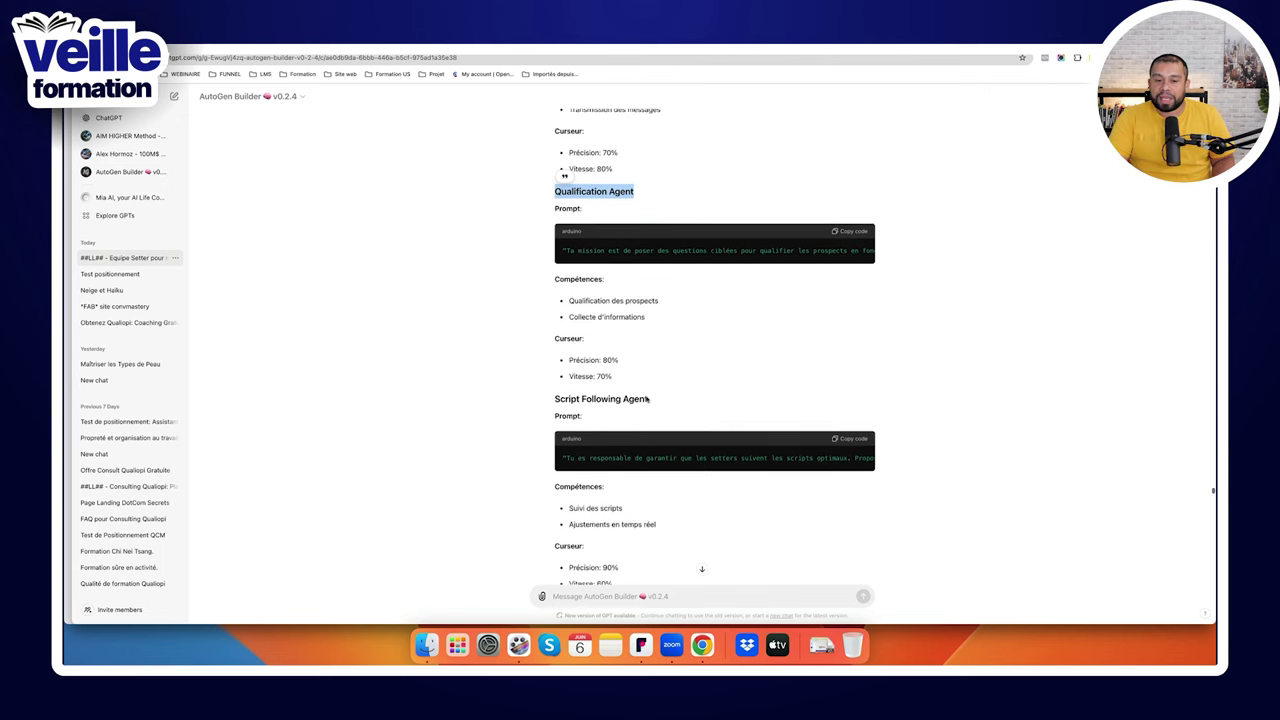
pyautogui.moveTo(554, 314); pyautogui.dragTo(655, 315)
pyautogui.scroll(2, 655, 315)
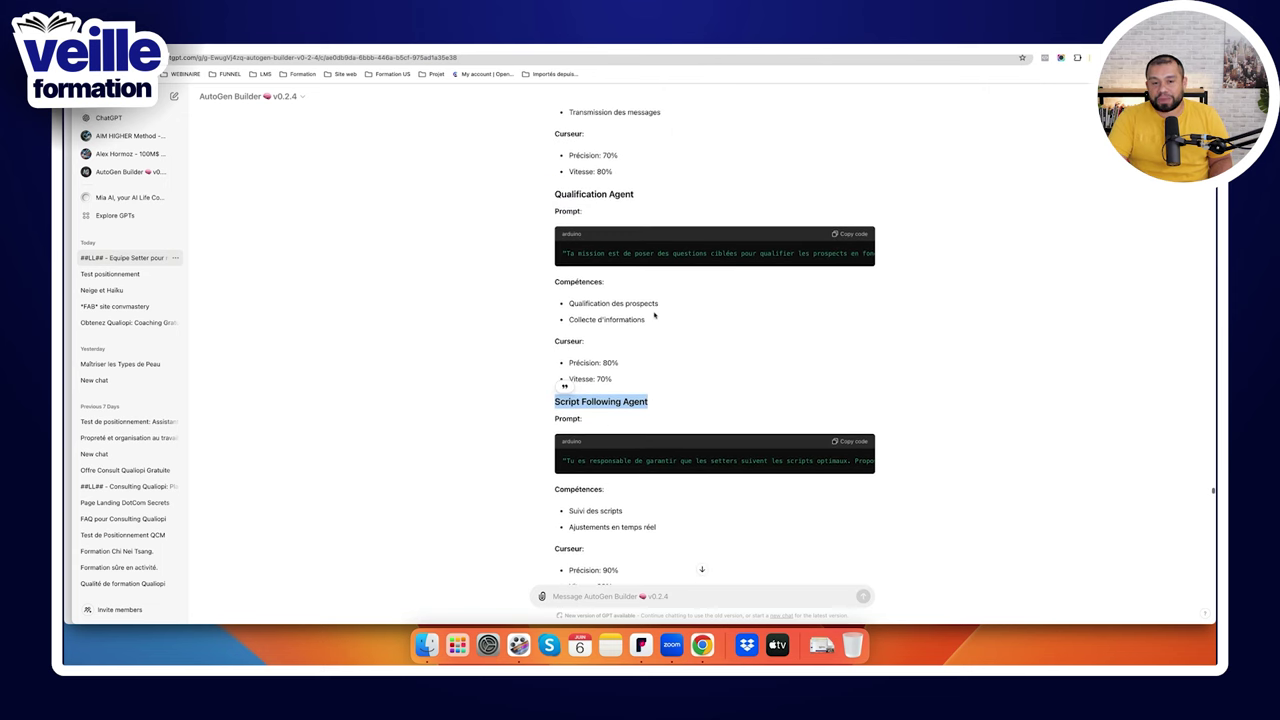
pyautogui.tripleClick(596, 193)
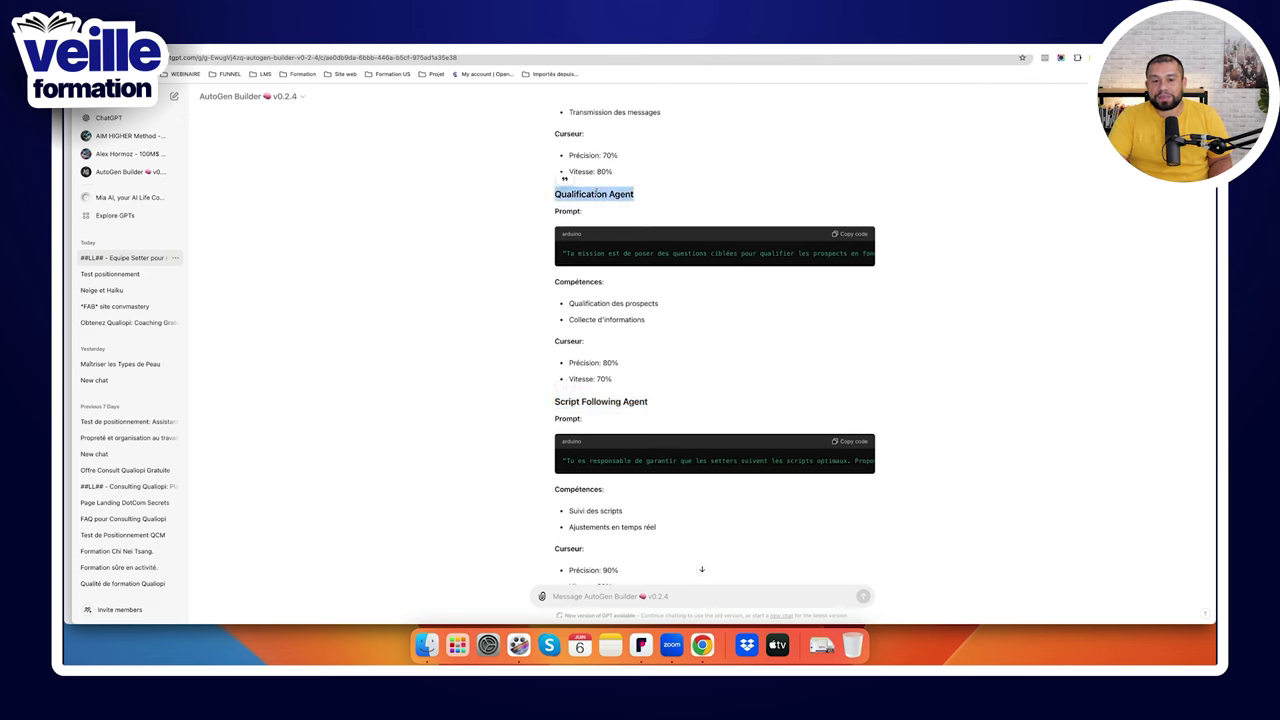
pyautogui.tripleClick(636, 401)
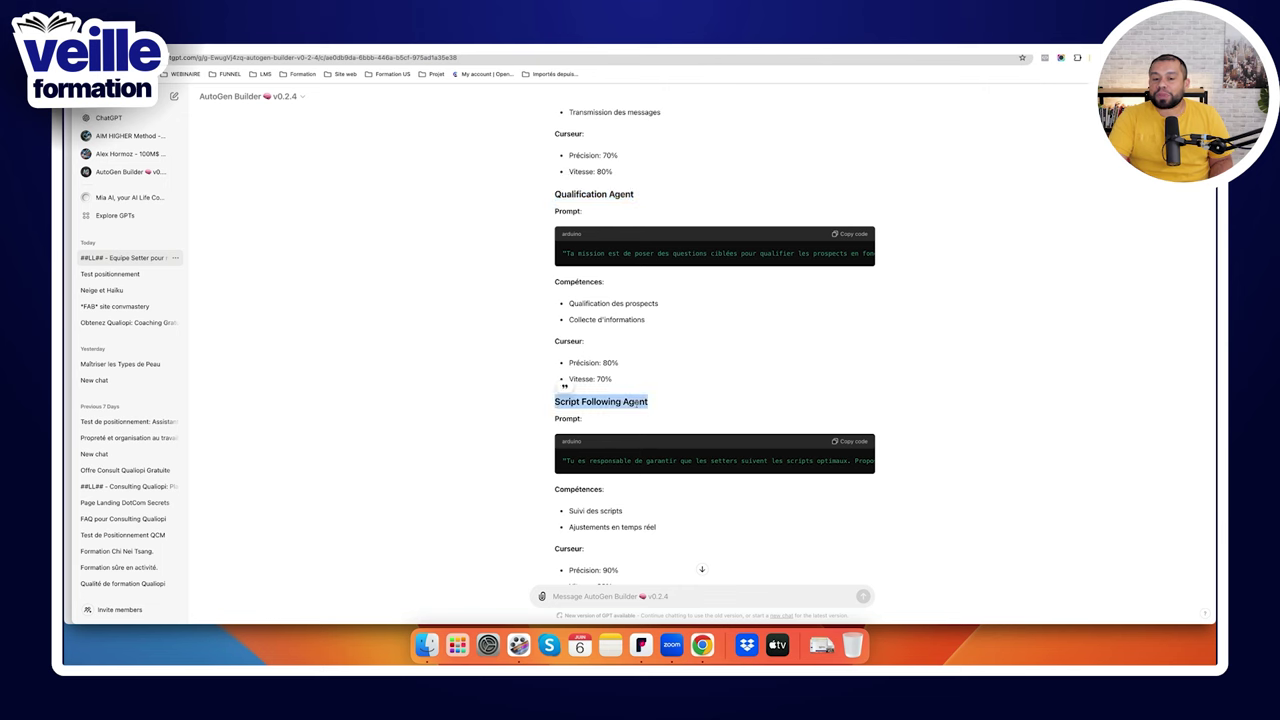
pyautogui.tripleClick(640, 196)
pyautogui.scroll(-5, 667, 409)
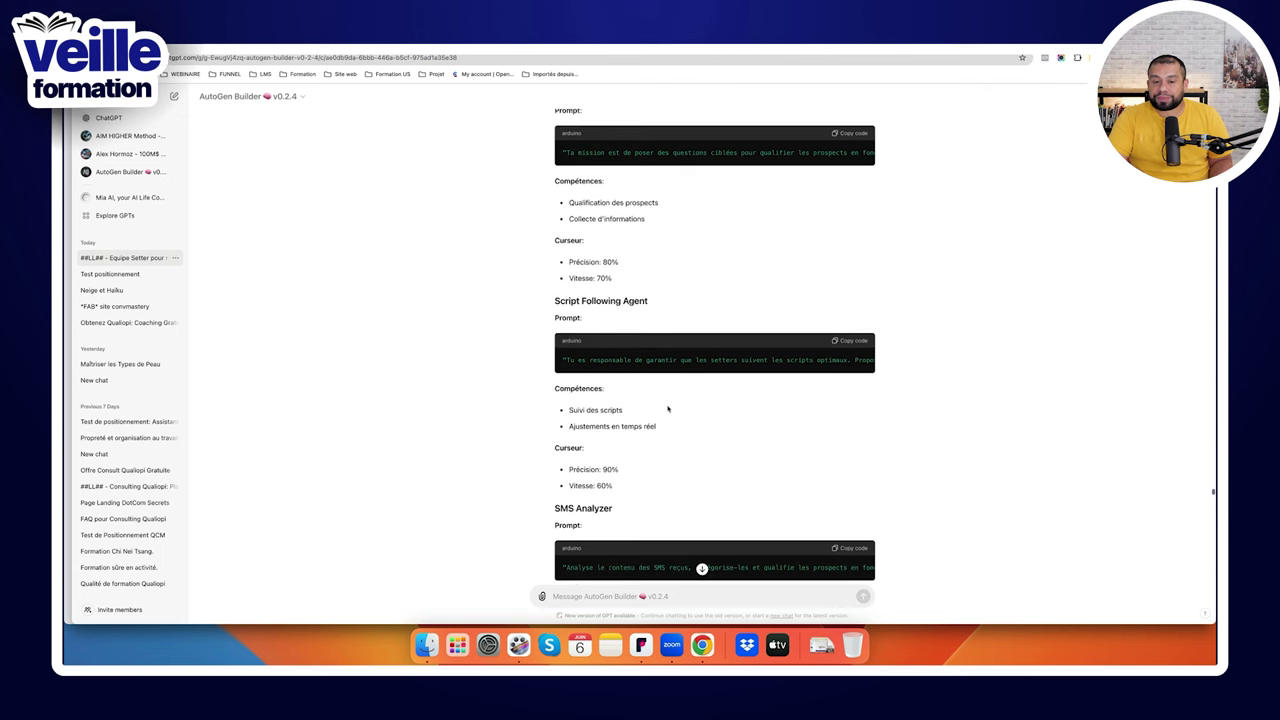
# Highlight the SMS Analyzer and Appointment Scheduler headings while reviewing these two agents
pyautogui.moveTo(555, 431); pyautogui.dragTo(620, 430)
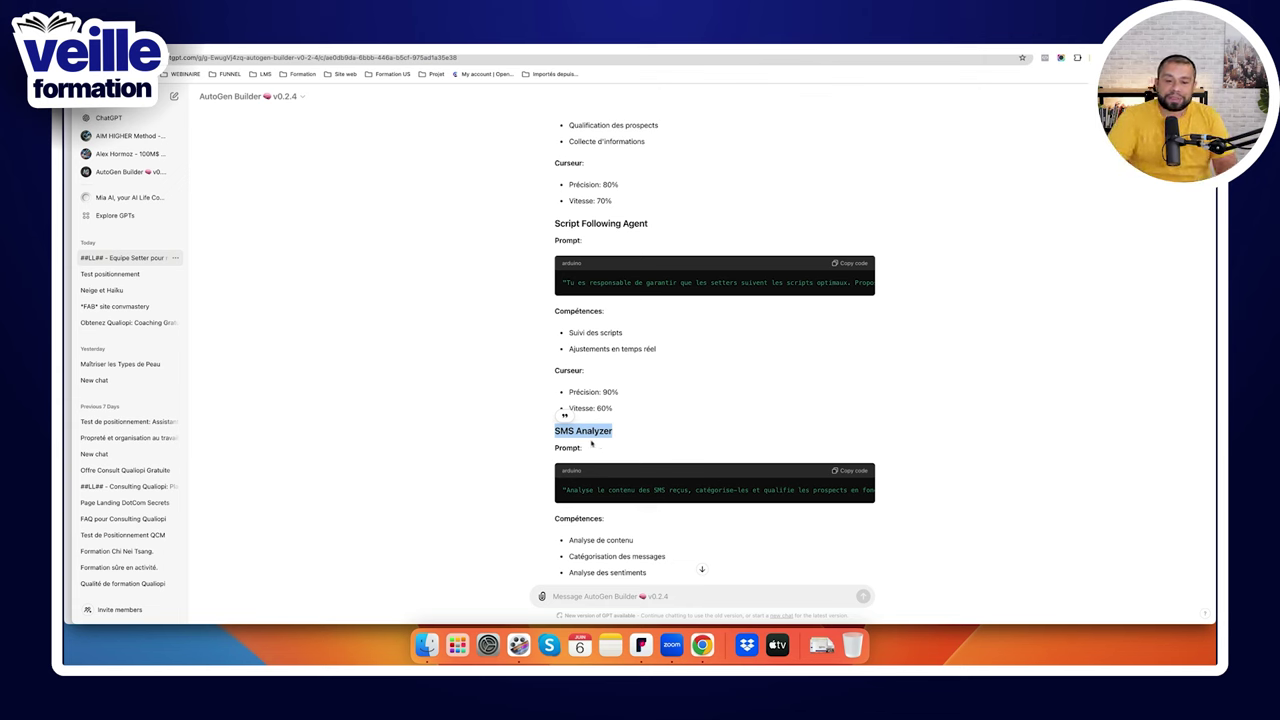
pyautogui.moveTo(623, 437)
pyautogui.mouseDown()
pyautogui.moveTo(542, 434)
pyautogui.moveTo(616, 434)
pyautogui.mouseUp()
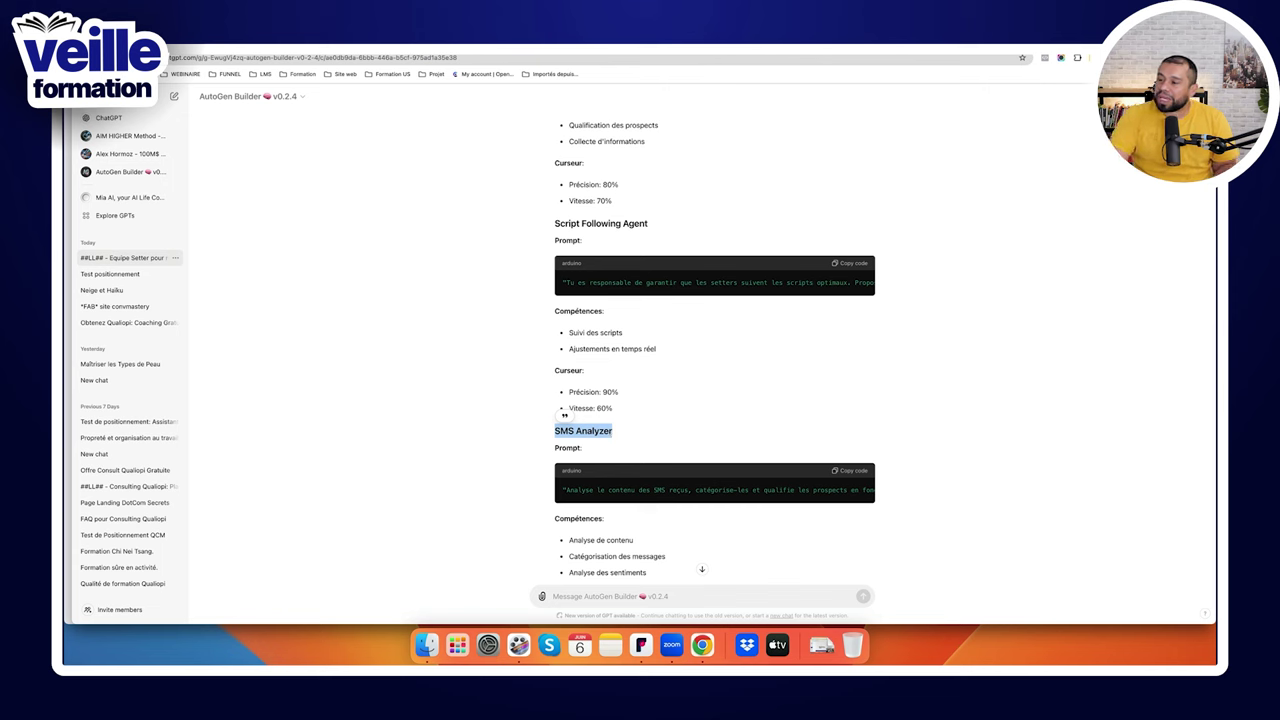
pyautogui.click(621, 432)
pyautogui.scroll(-5, 624, 430)
pyautogui.moveTo(650, 333); pyautogui.dragTo(552, 333)
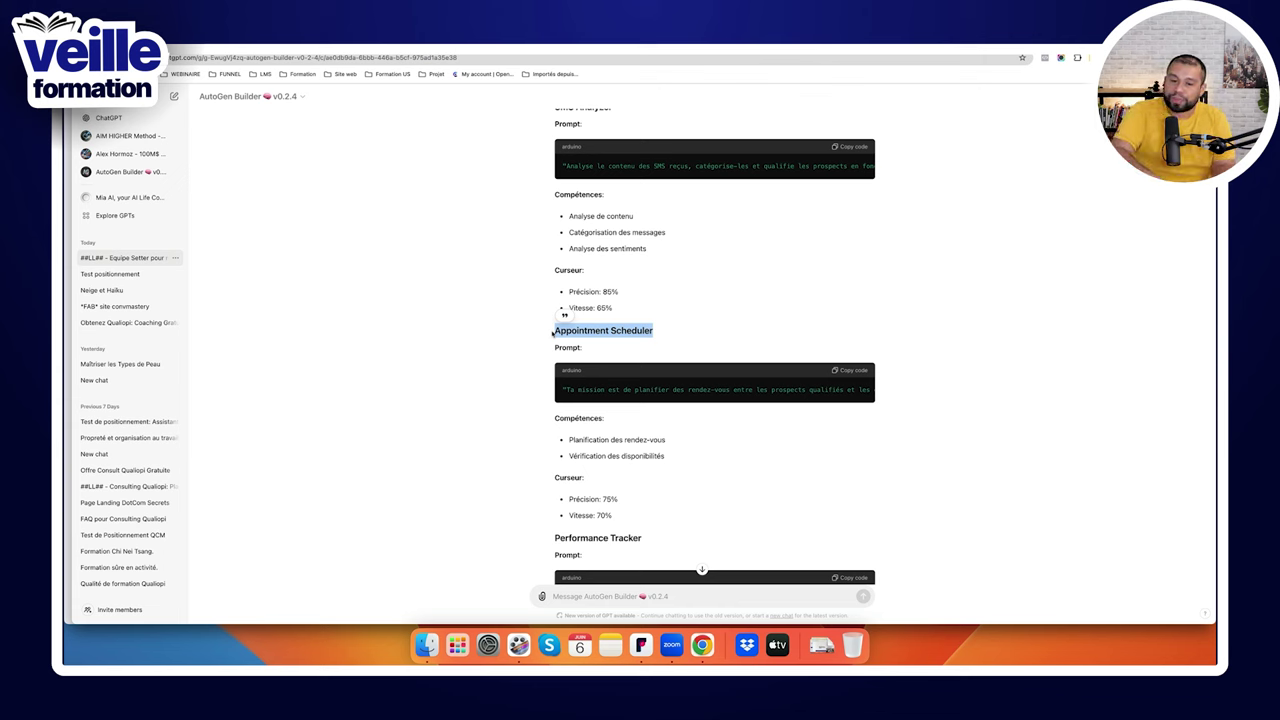
pyautogui.tripleClick(638, 330)
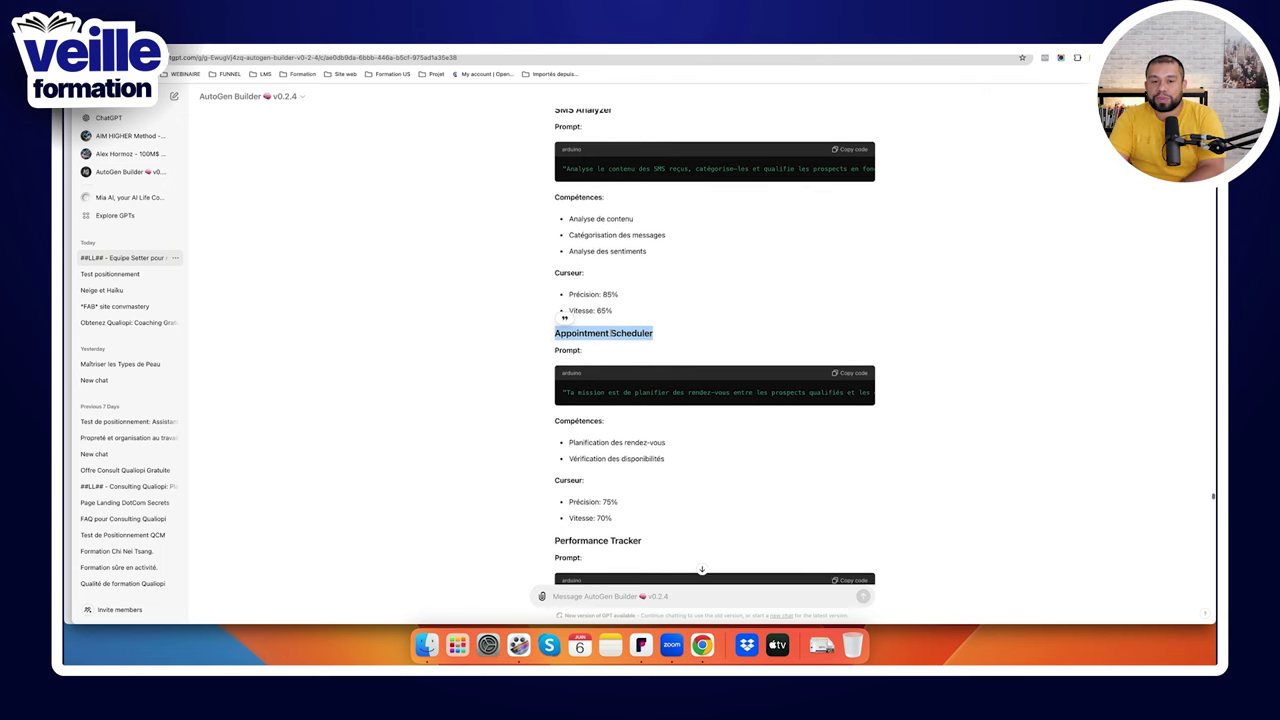
# Go back through the agents, highlighting the SMS Analyzer, Script Following Agent and Qualification Agent headings in turn
pyautogui.scroll(2, 638, 330)
pyautogui.moveTo(612, 217); pyautogui.dragTo(553, 218)
pyautogui.scroll(2, 553, 218)
pyautogui.scroll(3, 553, 218)
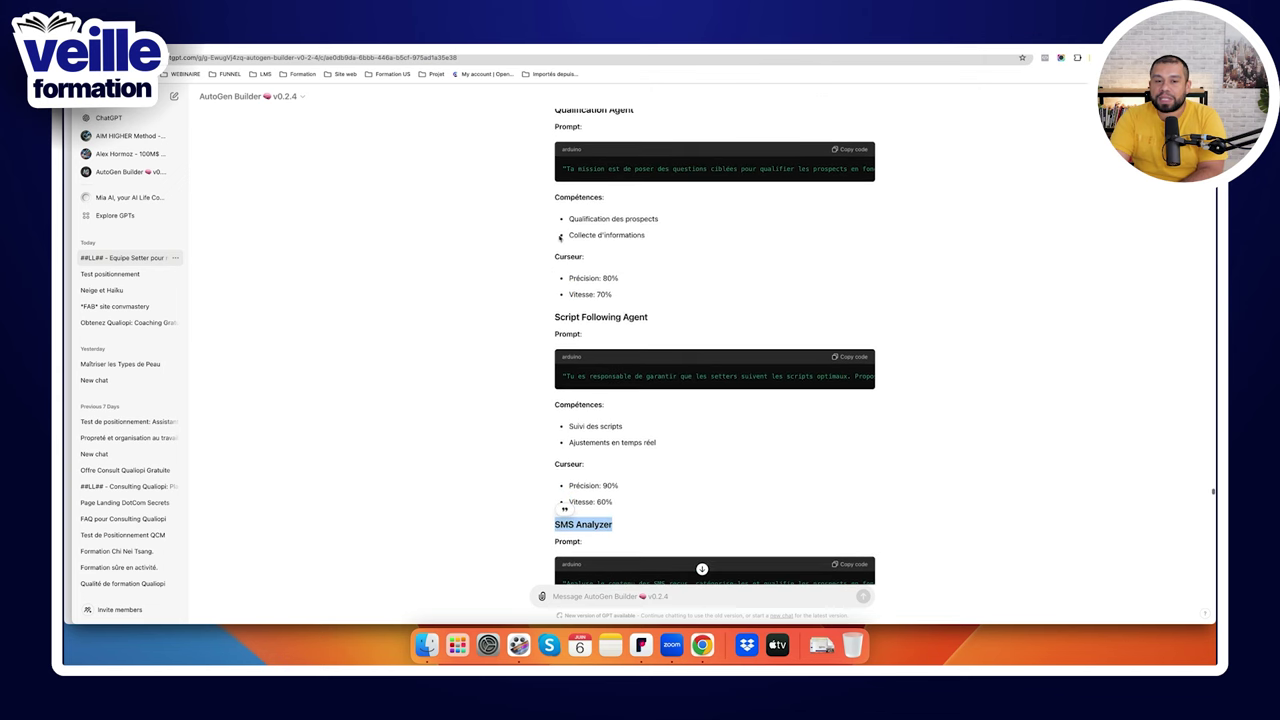
pyautogui.moveTo(648, 317); pyautogui.dragTo(554, 318)
pyautogui.scroll(2, 618, 231)
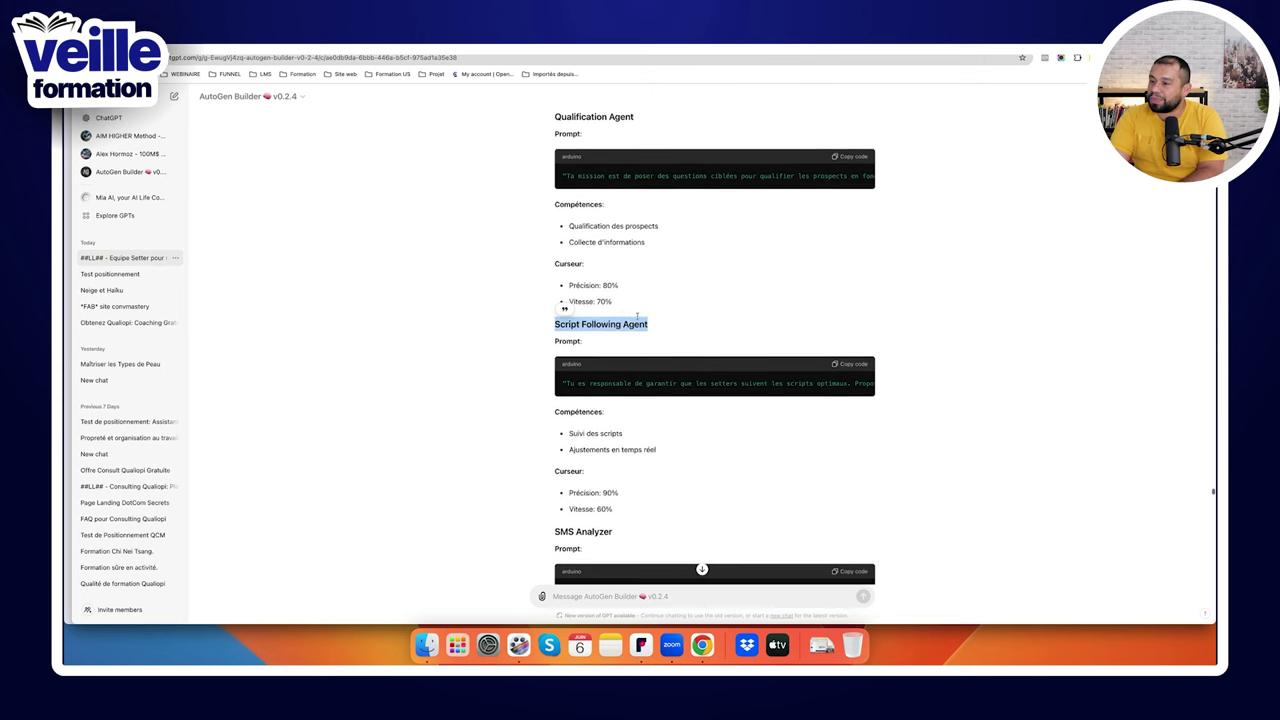
pyautogui.tripleClick(609, 195)
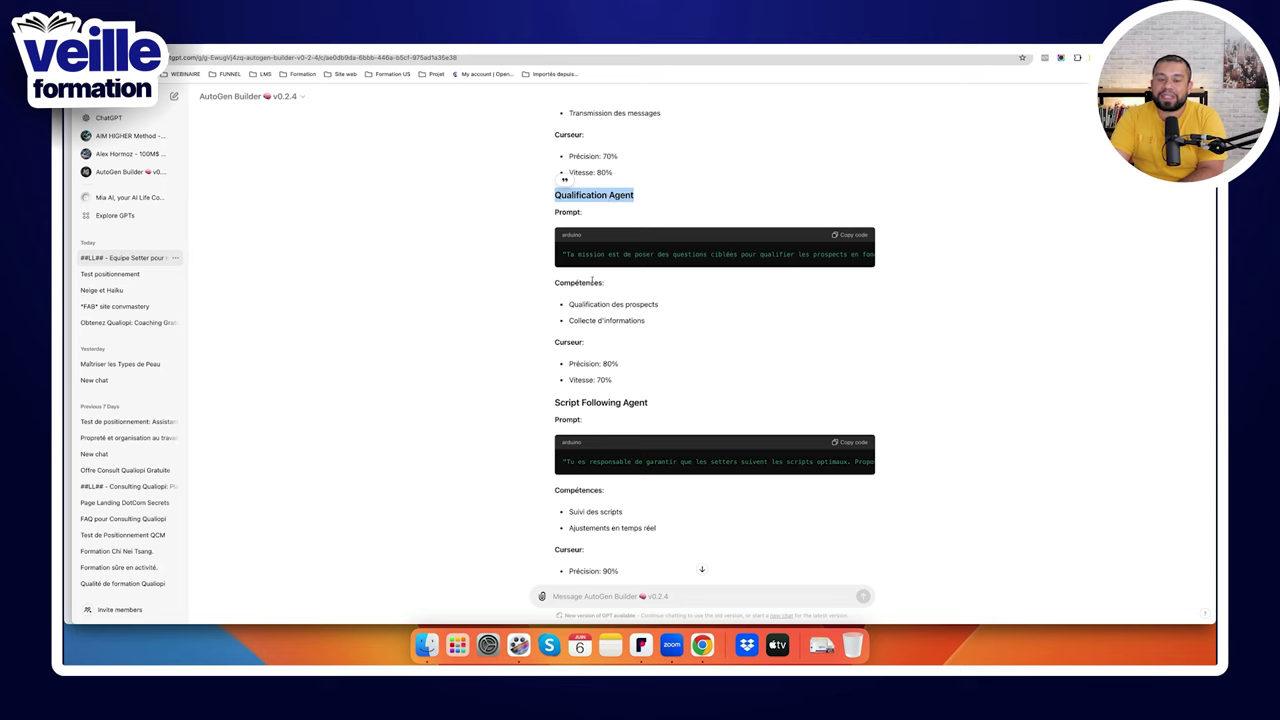
# Review the Appointment Scheduler section and highlight the Performance Tracker heading to examine that agent's role
pyautogui.scroll(-6, 592, 281)
pyautogui.tripleClick(655, 443)
pyautogui.click(655, 443)
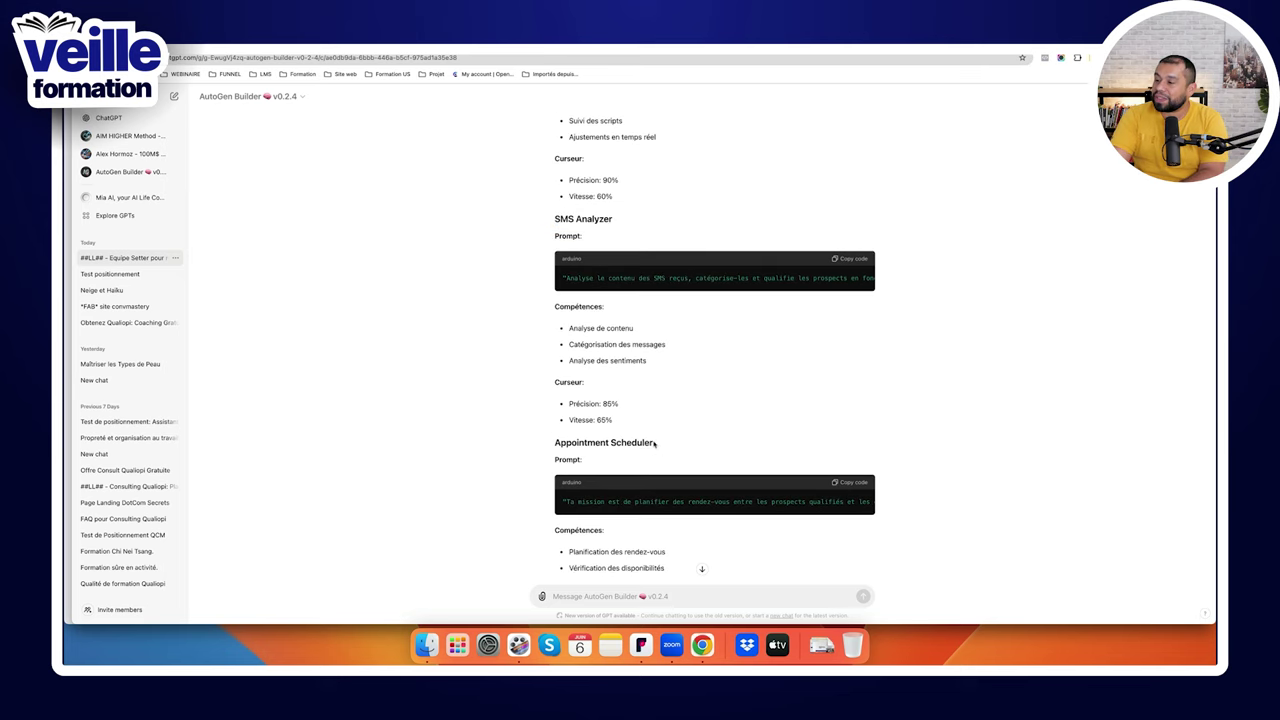
pyautogui.scroll(-5, 655, 443)
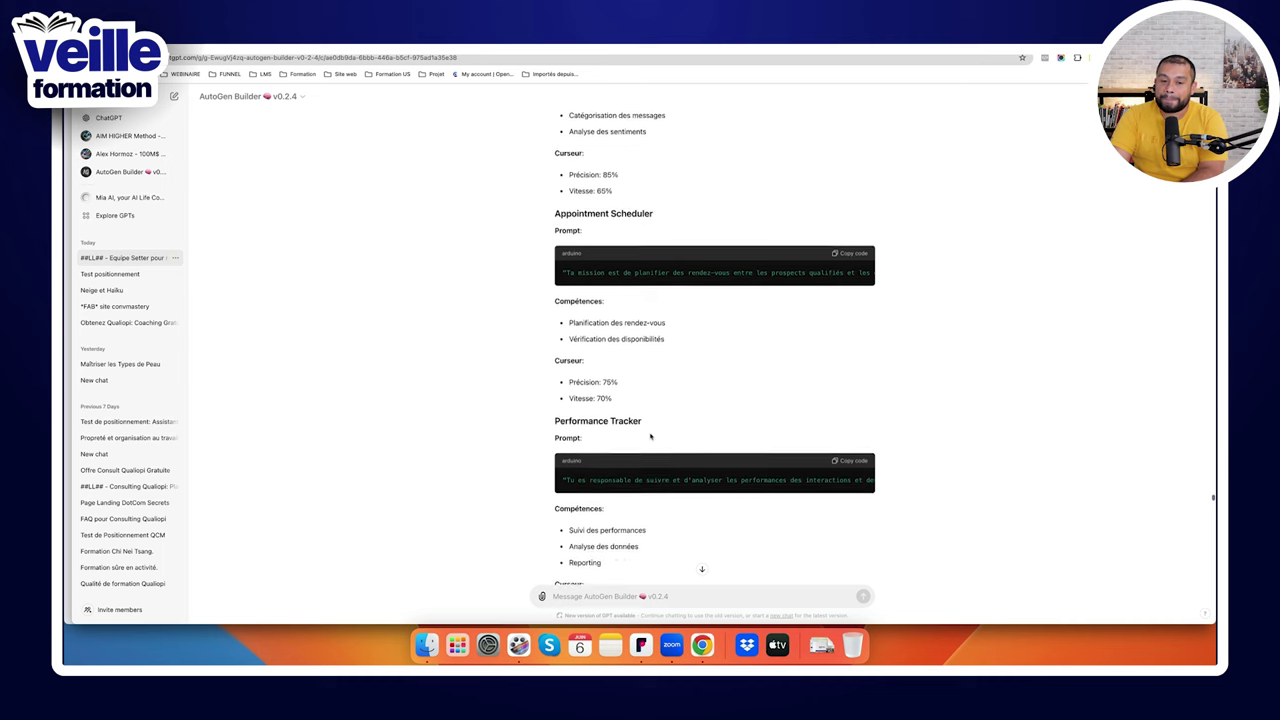
pyautogui.moveTo(646, 423); pyautogui.dragTo(556, 421)
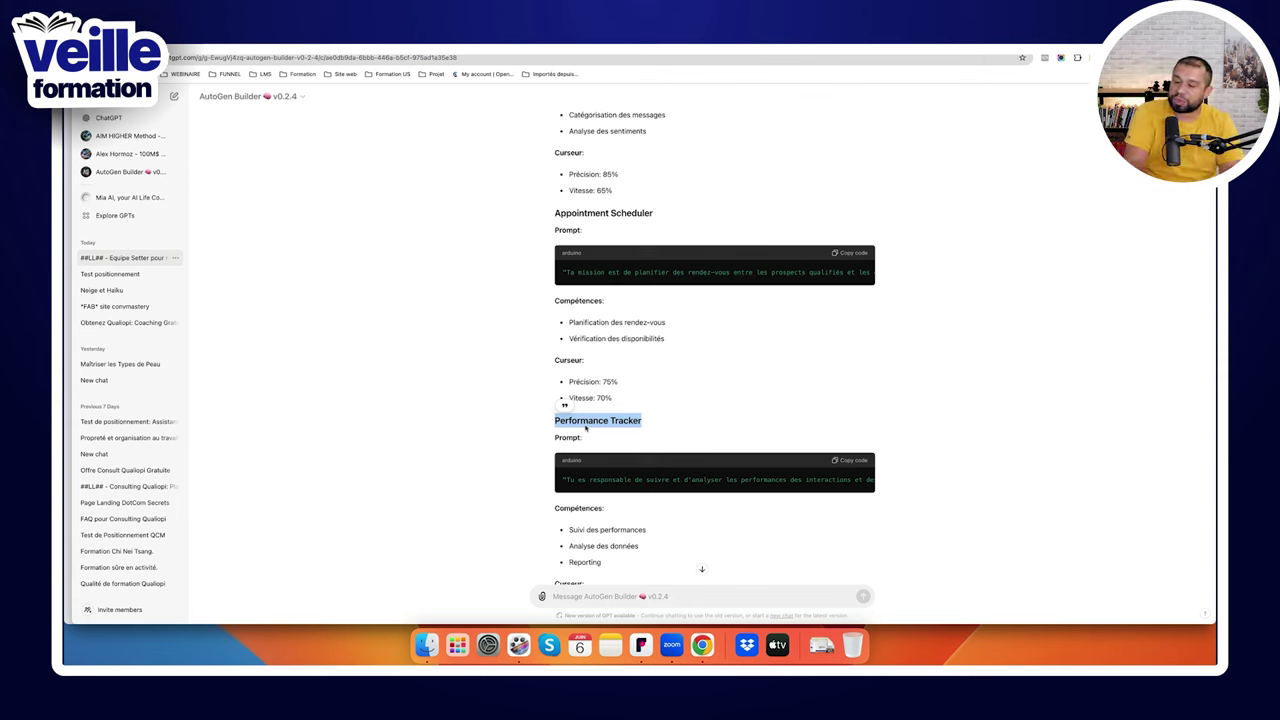
pyautogui.click(586, 428)
pyautogui.scroll(-5, 640, 430)
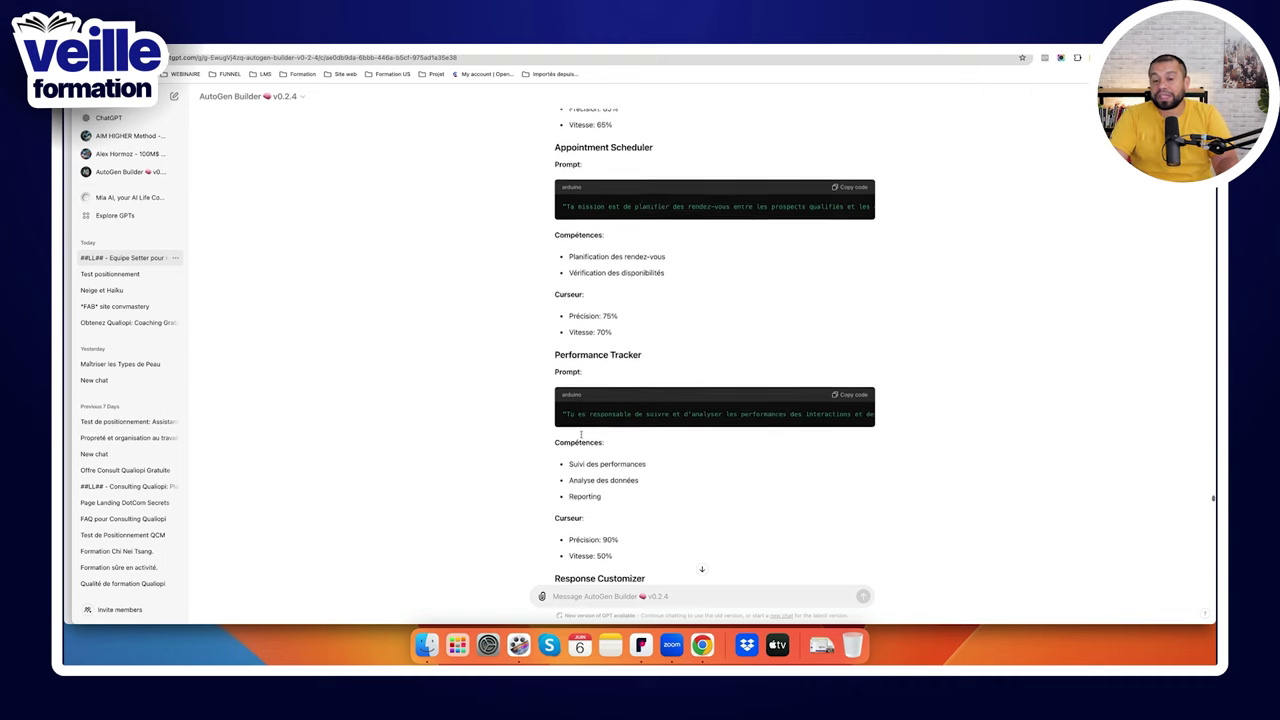
pyautogui.scroll(2, 582, 330)
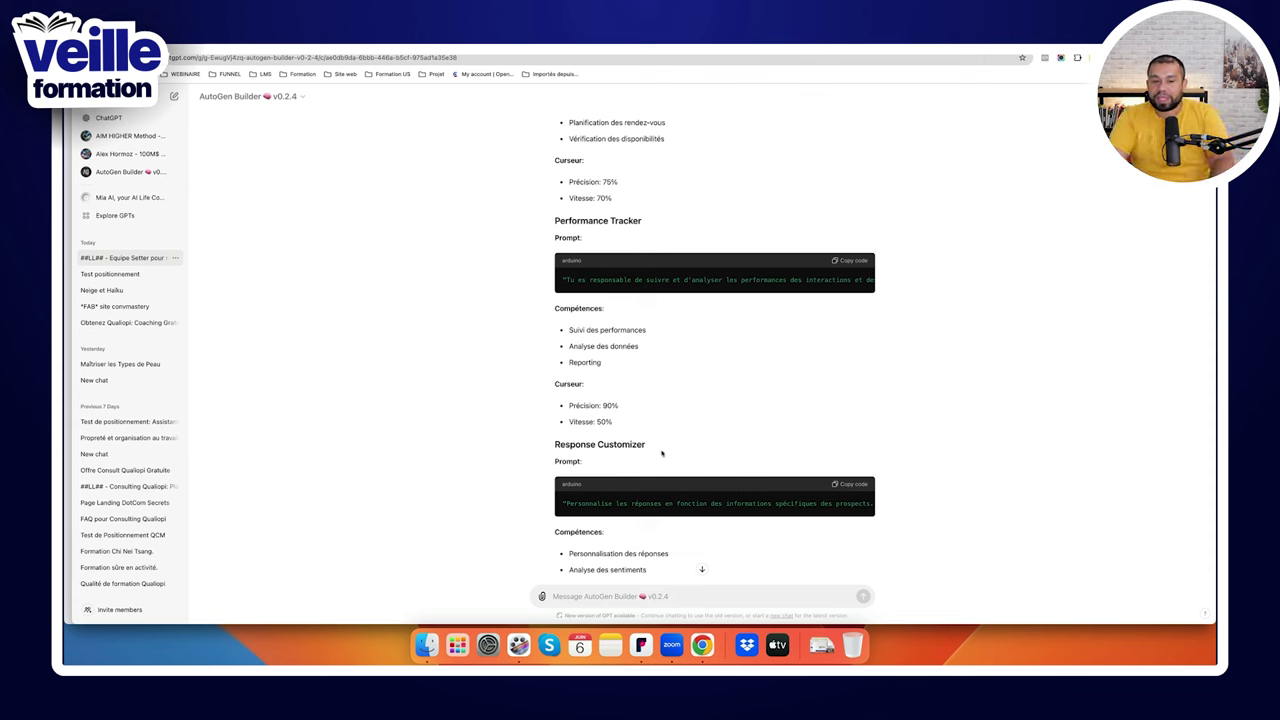
# Highlight the Response Customizer heading and compare that agent with the Script Following Agent
pyautogui.moveTo(645, 444); pyautogui.dragTo(552, 444)
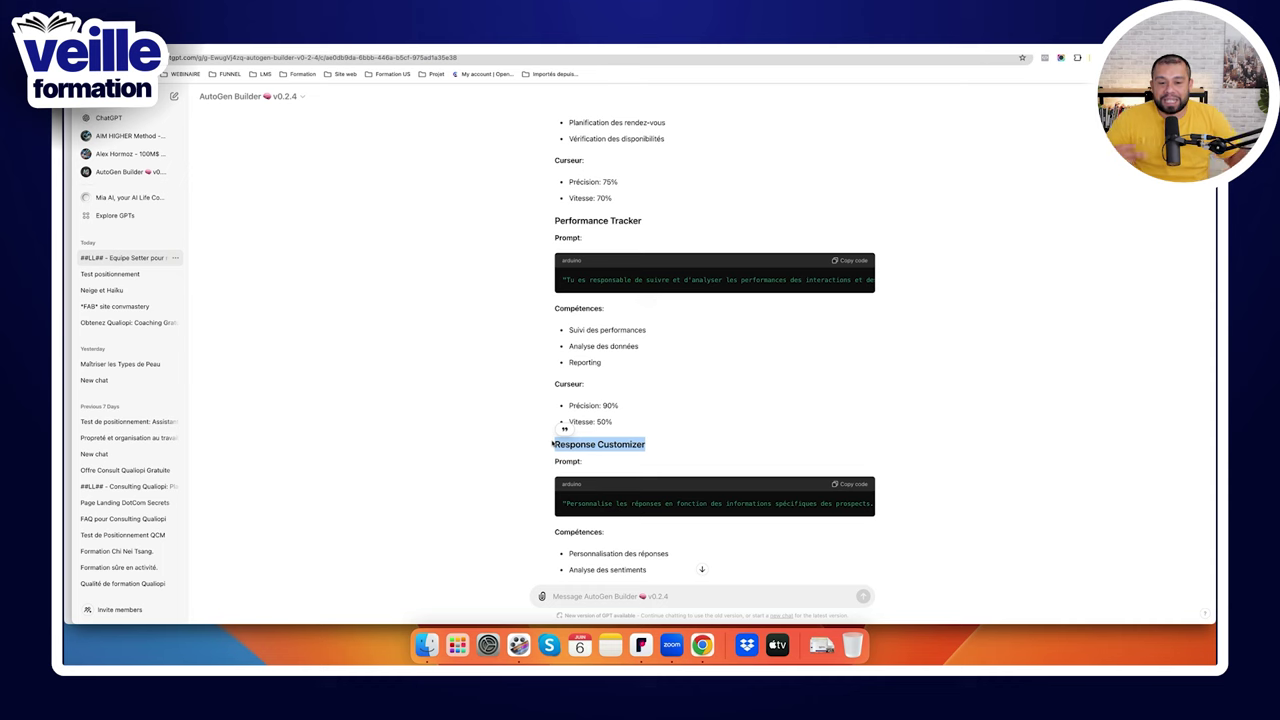
pyautogui.scroll(6, 639, 414)
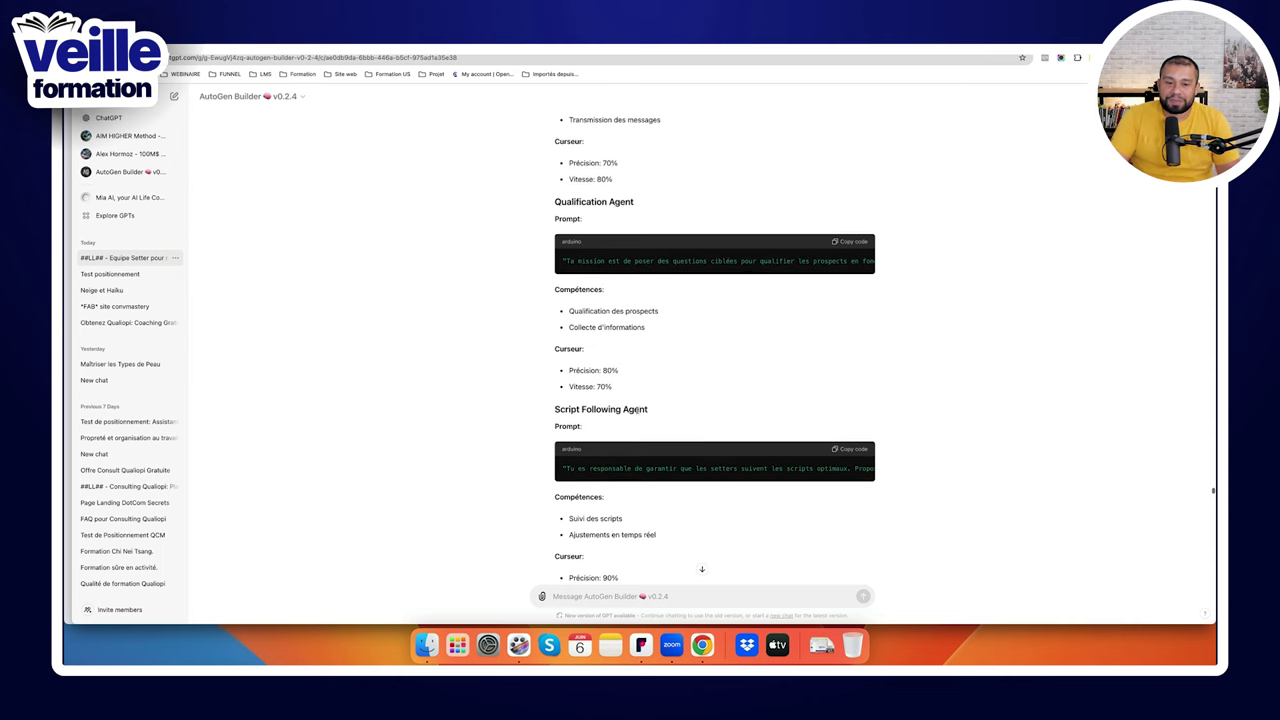
pyautogui.moveTo(652, 410); pyautogui.dragTo(551, 410)
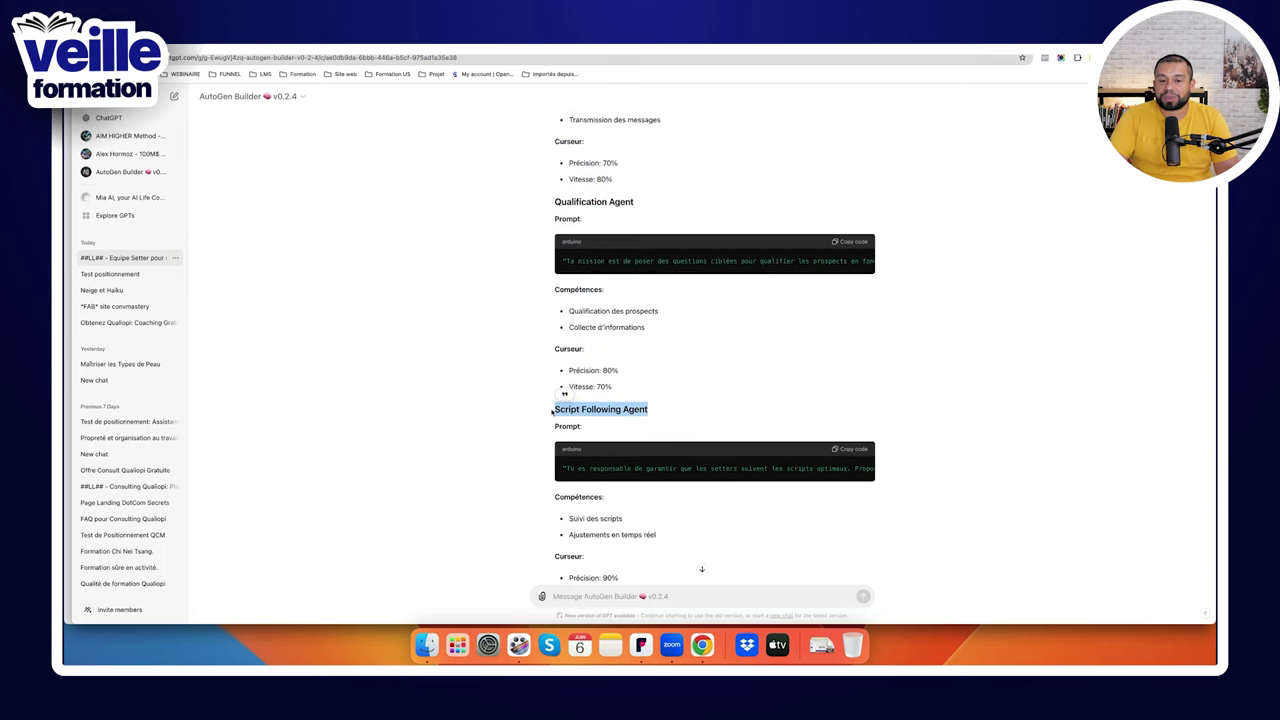
pyautogui.scroll(-10, 514, 400)
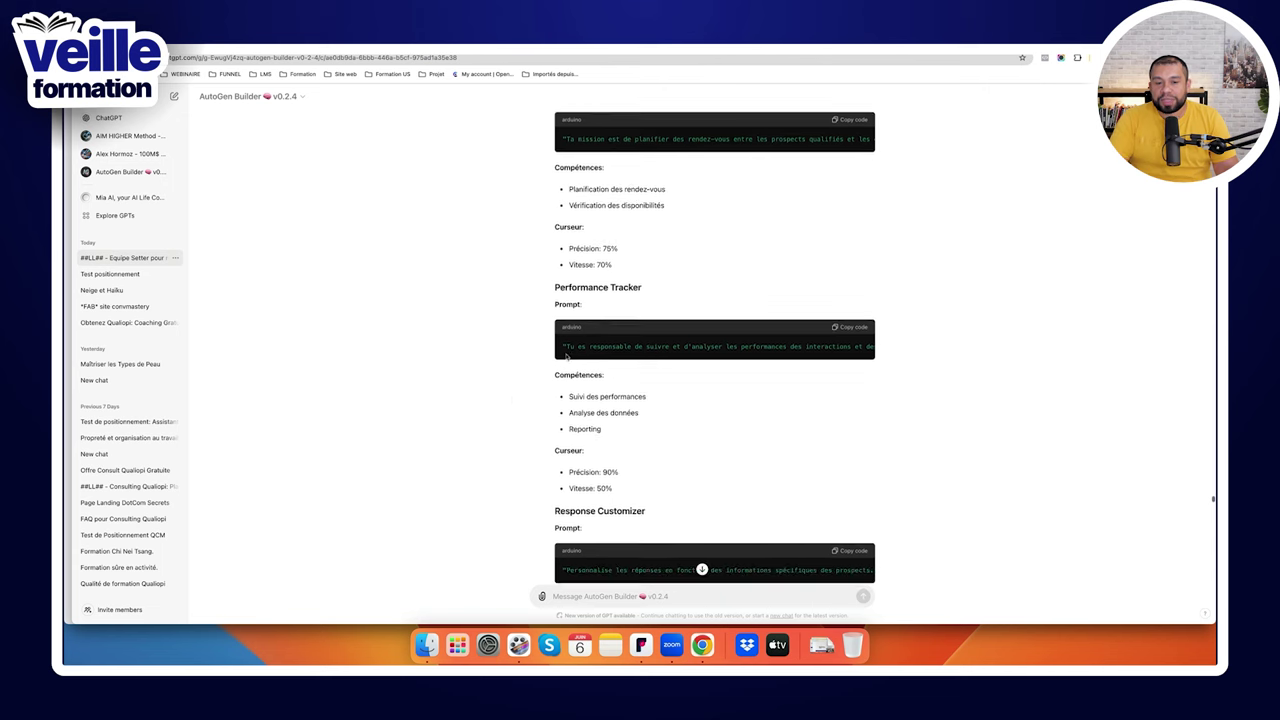
pyautogui.moveTo(645, 512); pyautogui.dragTo(554, 512)
pyautogui.scroll(-4, 555, 514)
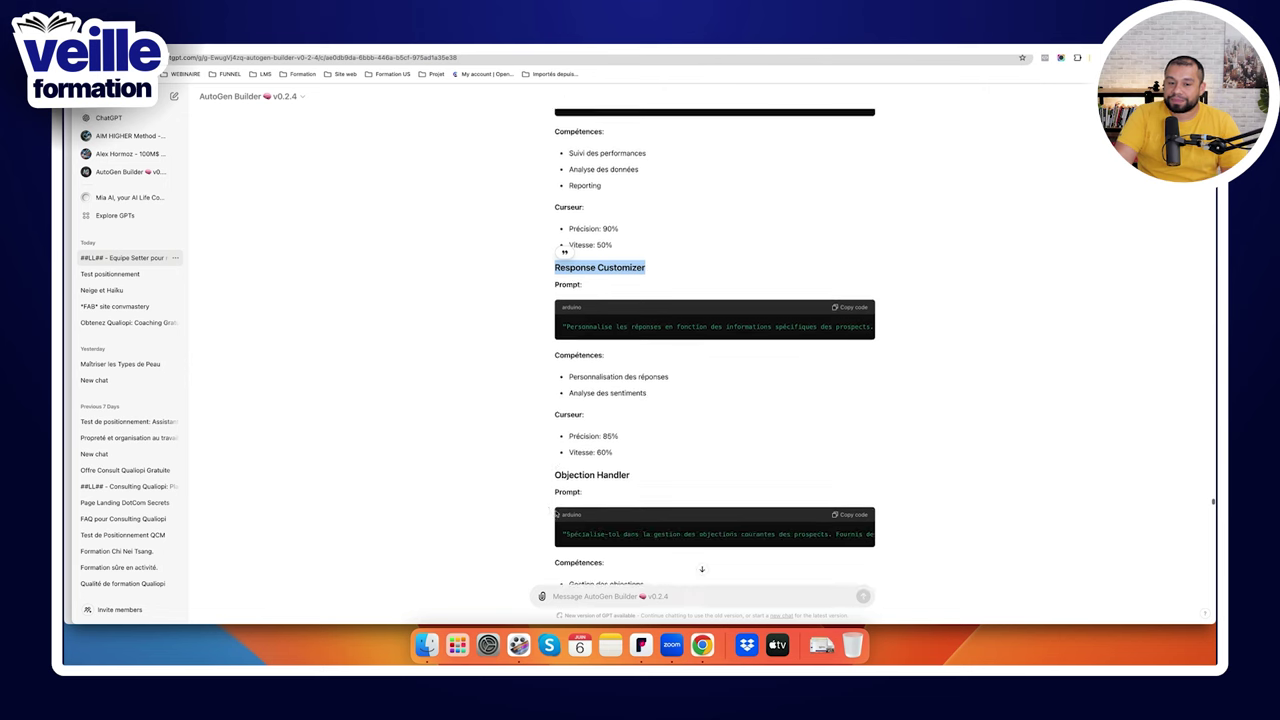
# Look over the remaining agents and the concluding Python example, returning to the Training Agent section
pyautogui.scroll(-6, 643, 425)
pyautogui.scroll(-15, 643, 425)
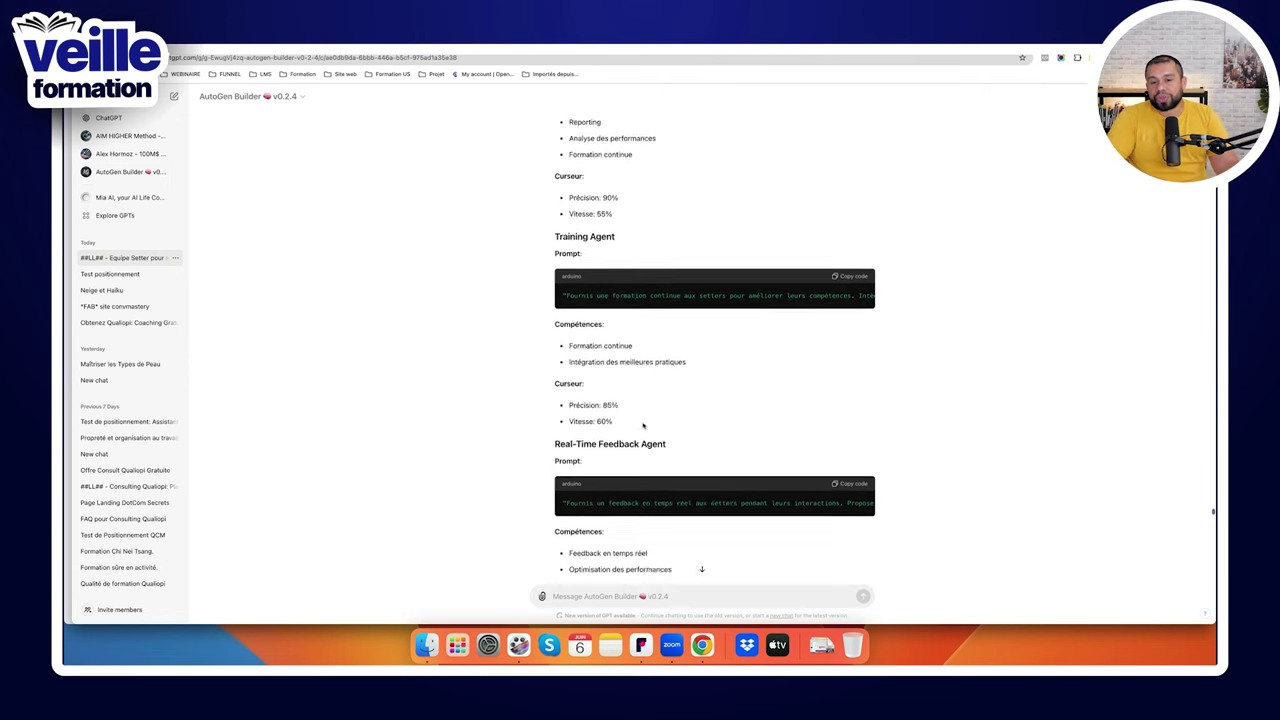
pyautogui.scroll(10, 643, 425)
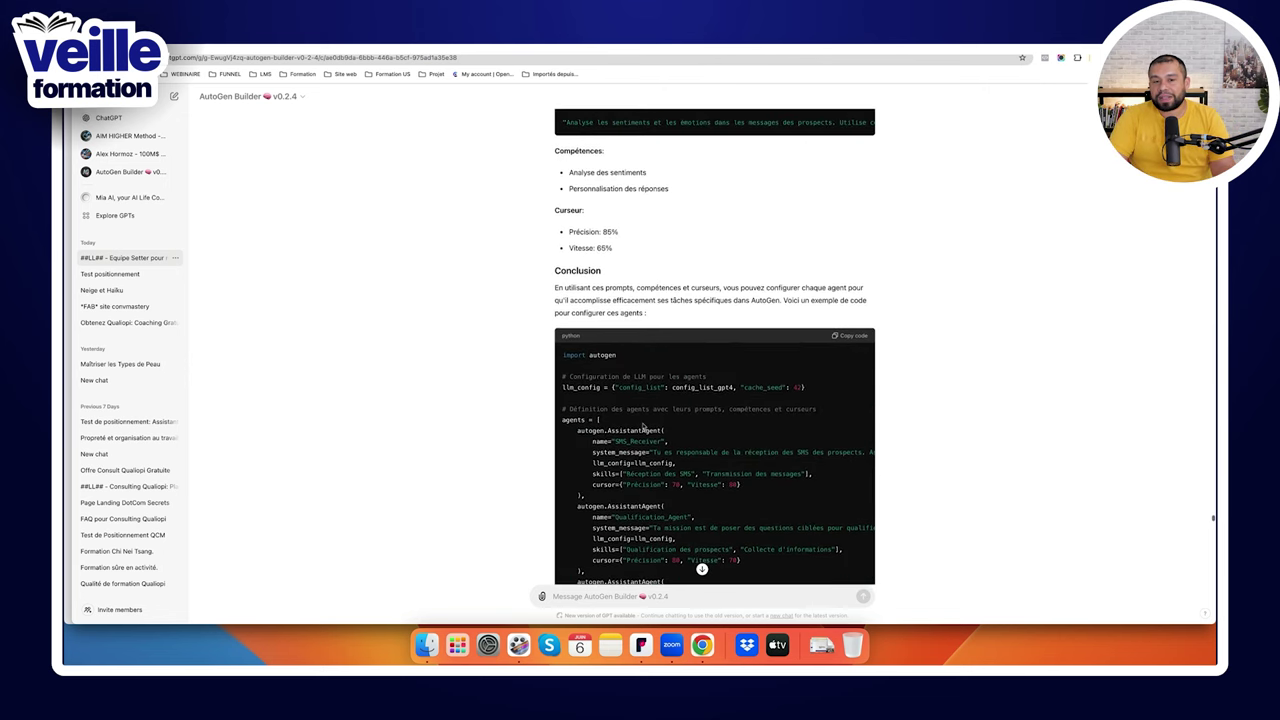
pyautogui.scroll(2, 643, 426)
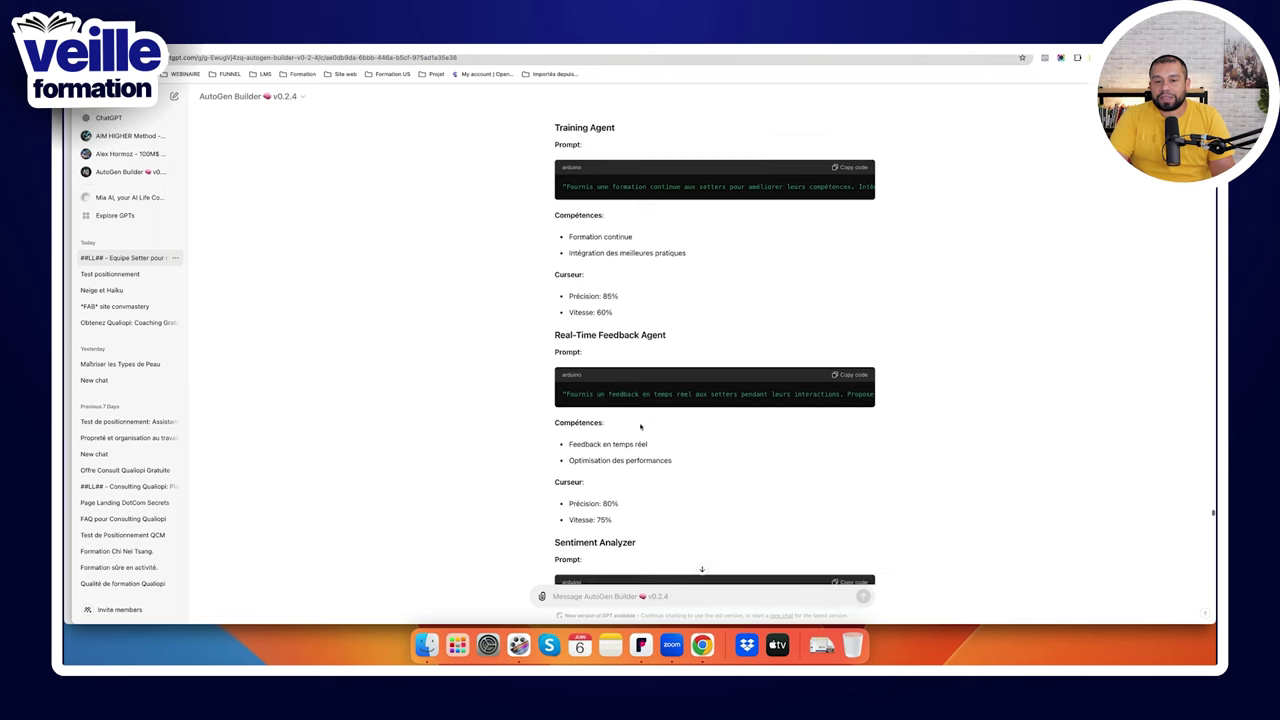
pyautogui.scroll(5, 648, 421)
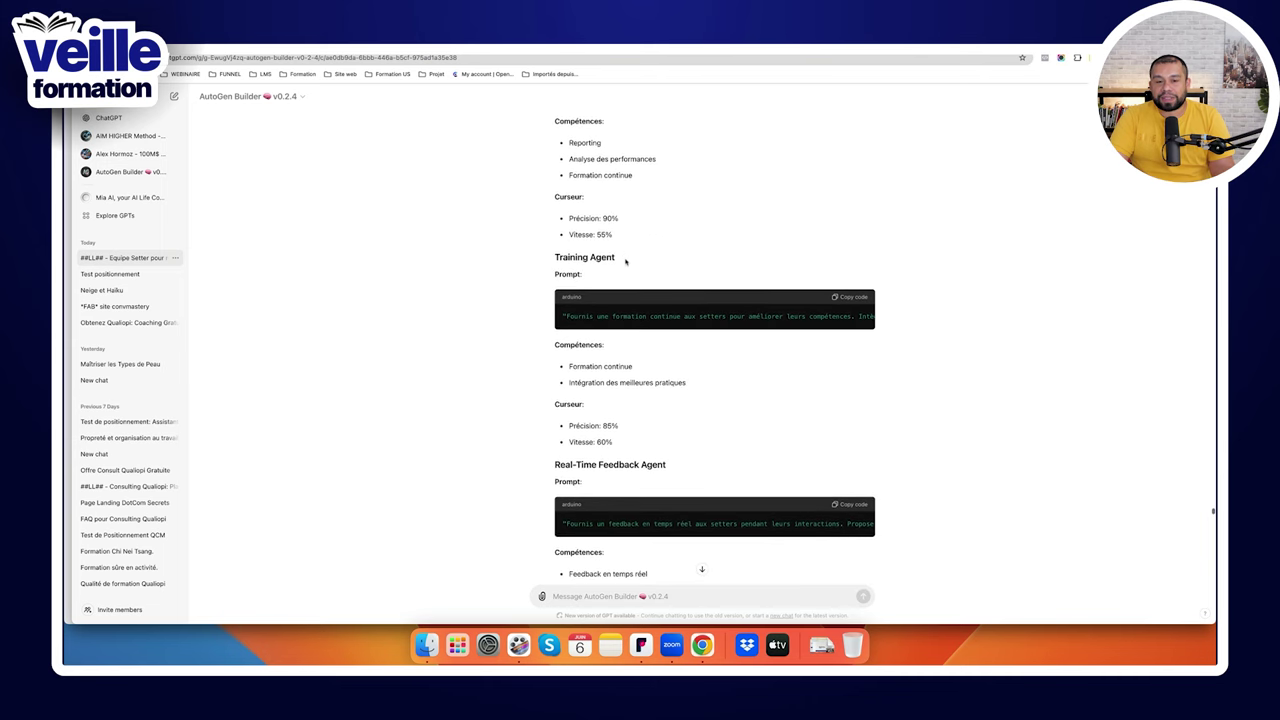
# Highlight the Training Agent heading to point out that agent's role
pyautogui.scroll(4, 625, 270)
pyautogui.moveTo(622, 351); pyautogui.dragTo(553, 348)
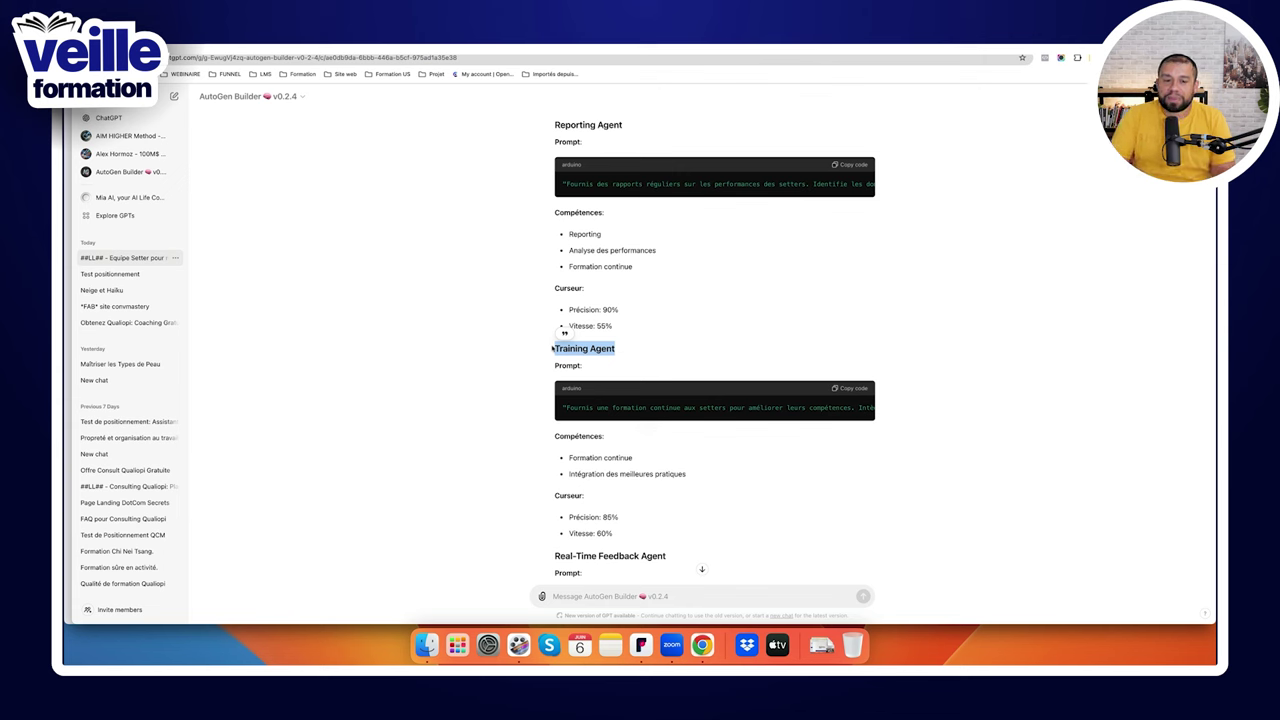
pyautogui.click(555, 348)
pyautogui.moveTo(555, 348); pyautogui.dragTo(615, 348)
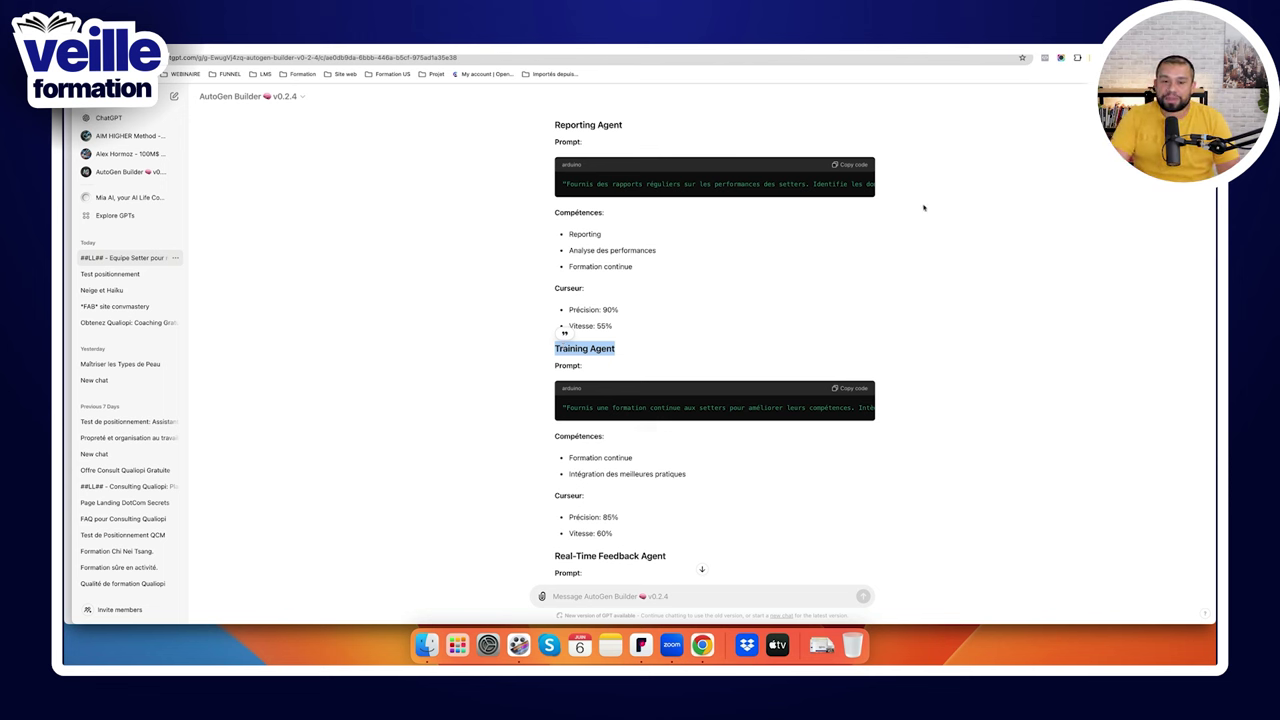
# Skim the Sentiment Analyzer and conclusion sections, returning to the Objection Handler and Engagement Verifier agents
pyautogui.scroll(-5, 924, 207)
pyautogui.scroll(5, 920, 210)
pyautogui.scroll(-5, 917, 212)
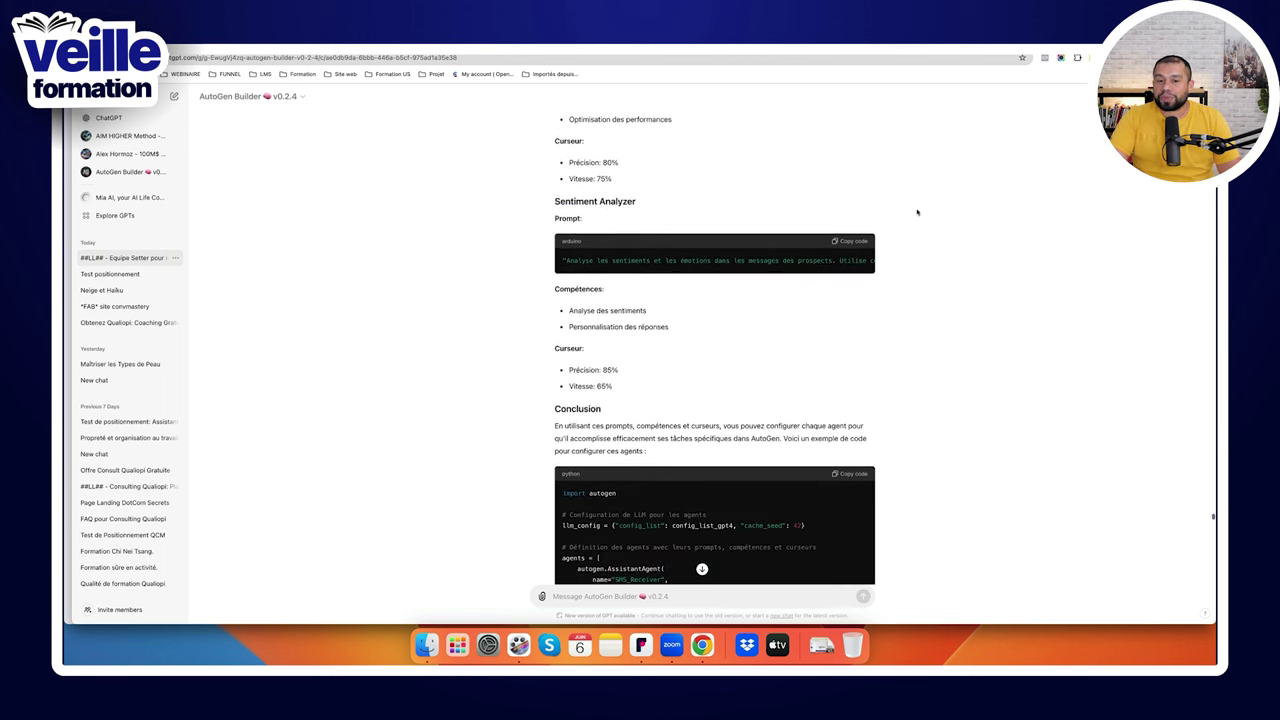
pyautogui.scroll(10, 917, 212)
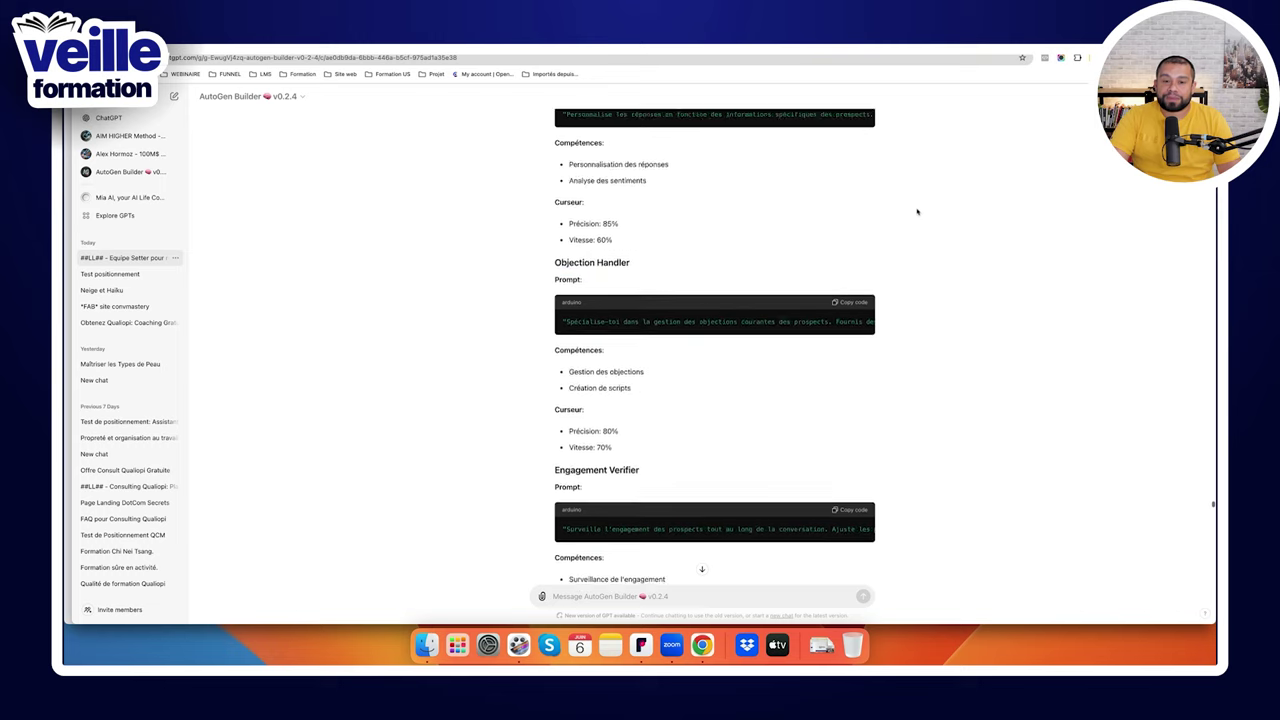
pyautogui.scroll(-1, 917, 212)
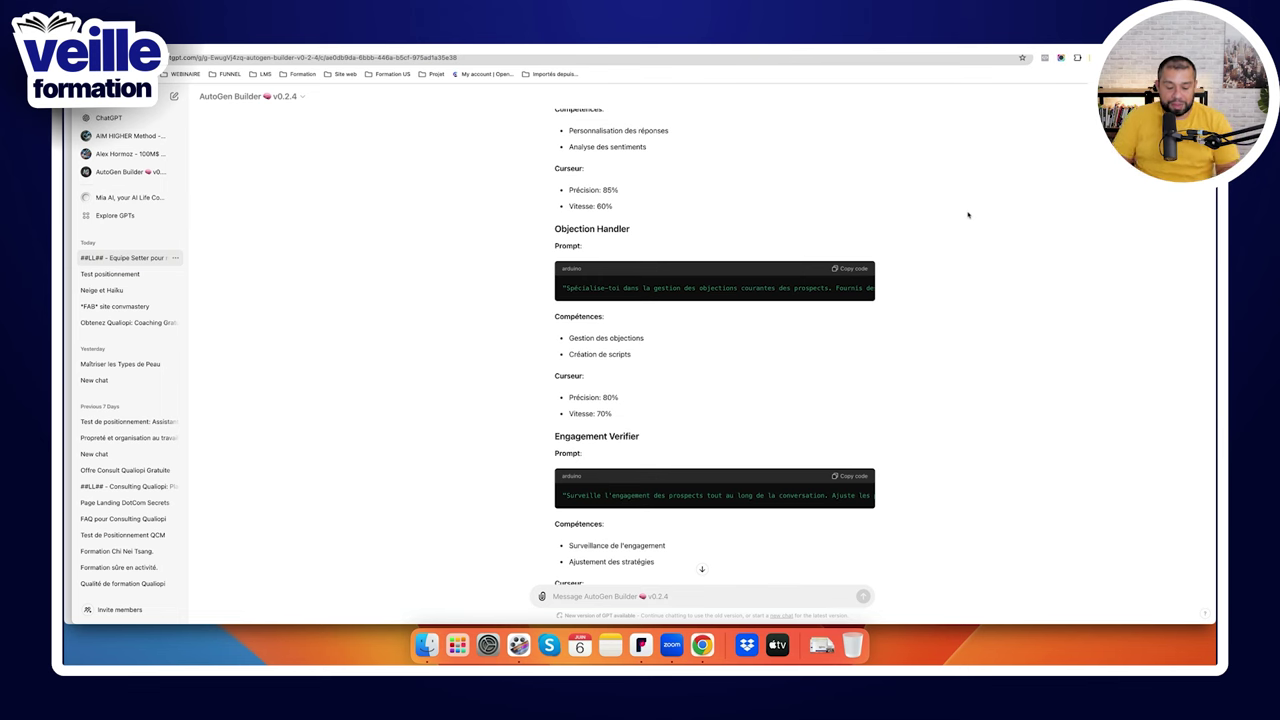
# Search the web for "article entreprise licencie pour remplacer avec des IA" and open the Ouest-France article
pyautogui.press('super+t')
pyautogui.write('article entreprise licencie')
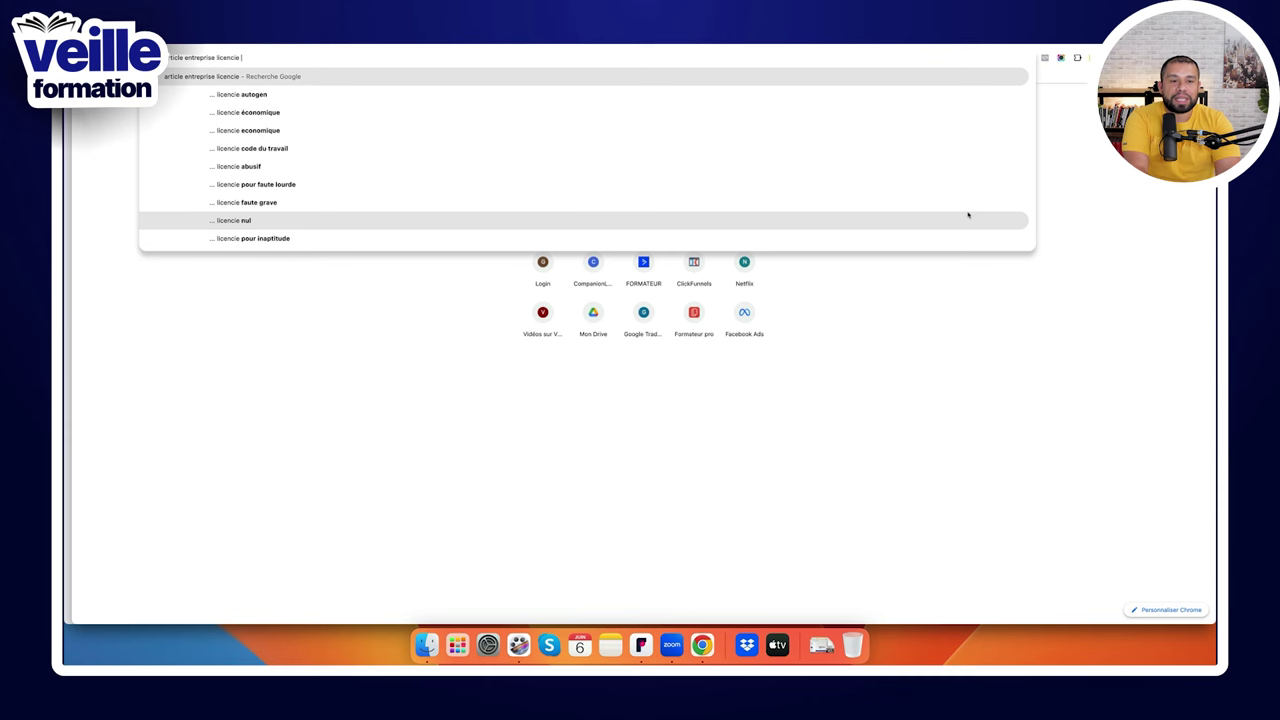
pyautogui.write(' pour ')
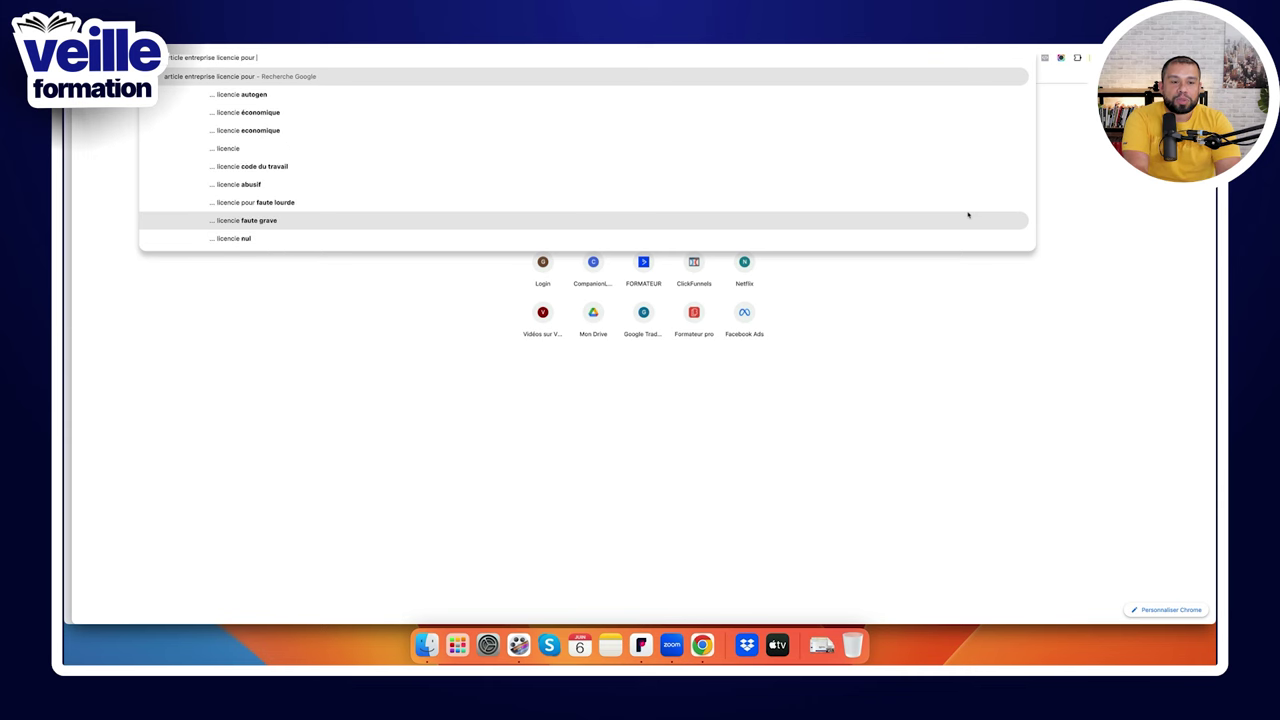
pyautogui.write('rempla')
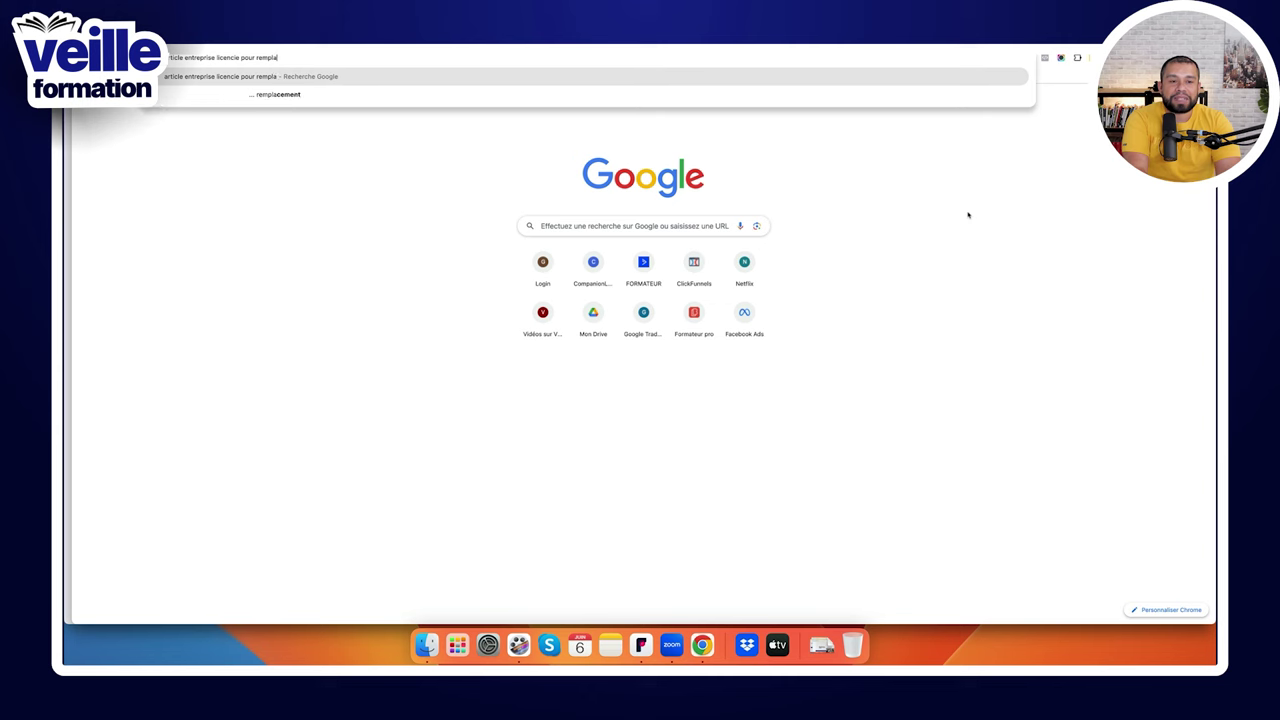
pyautogui.write('cer avec des IA')
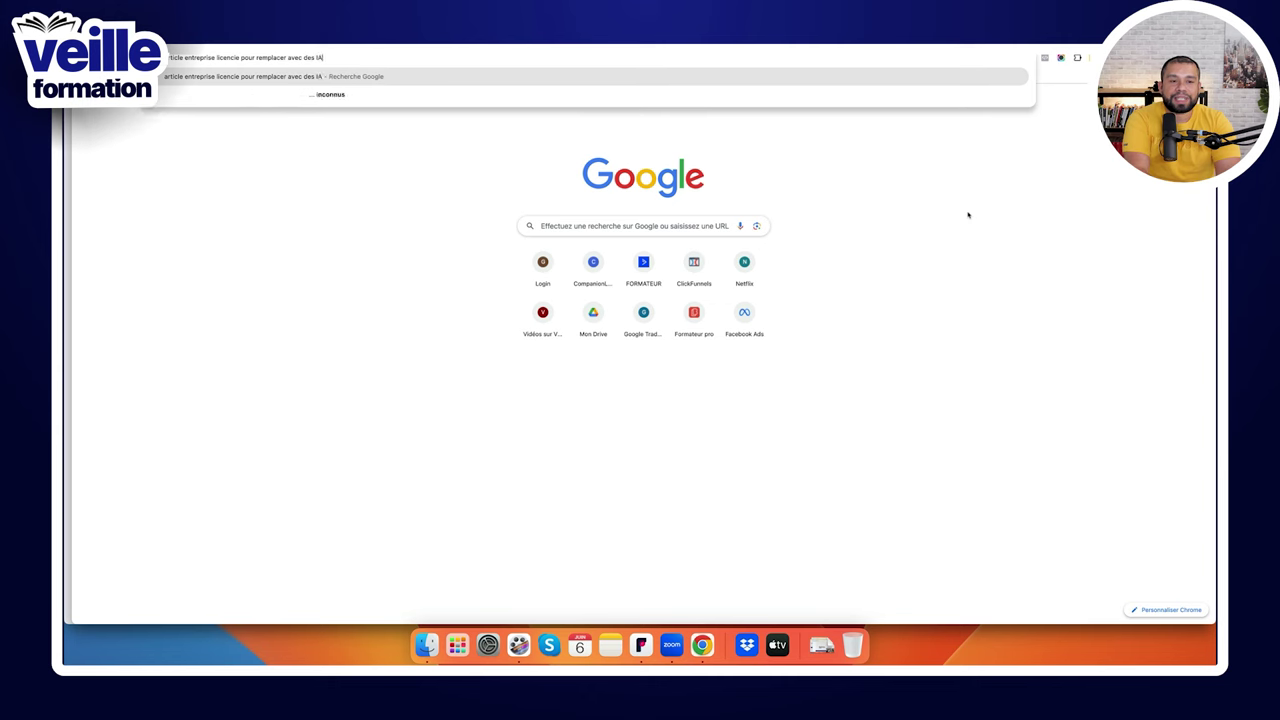
pyautogui.press('Return')
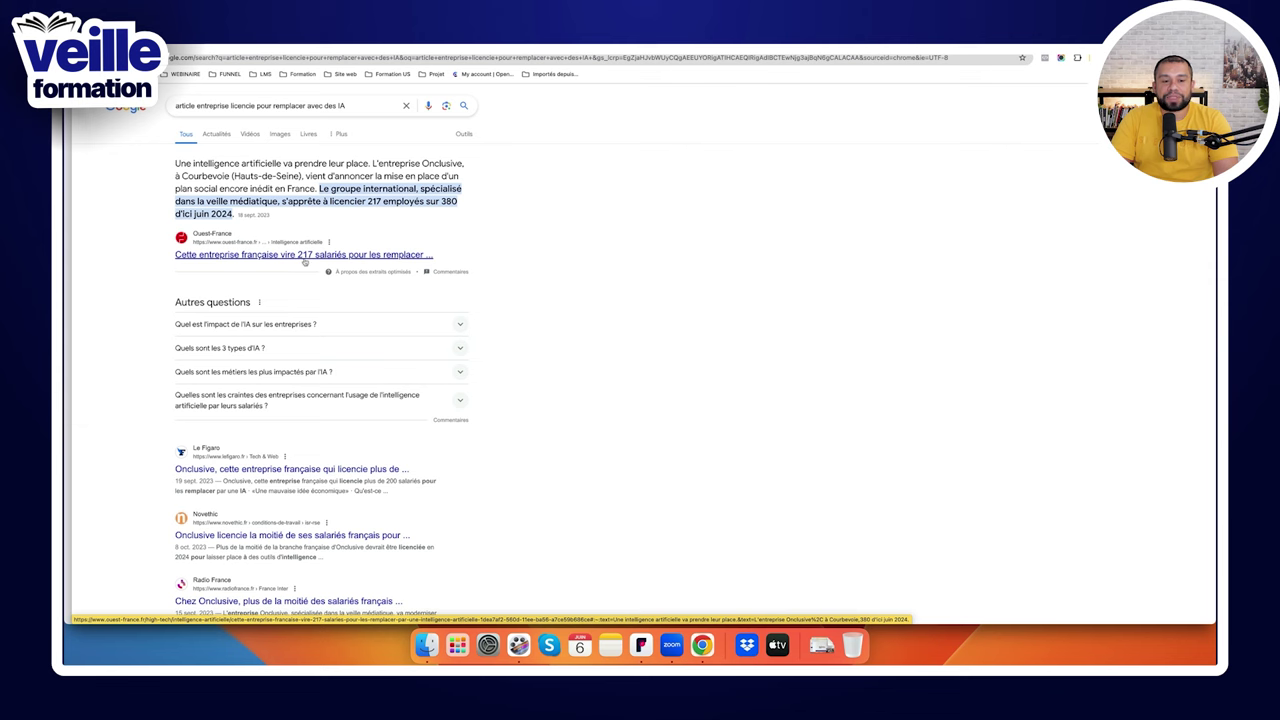
pyautogui.click(306, 258)
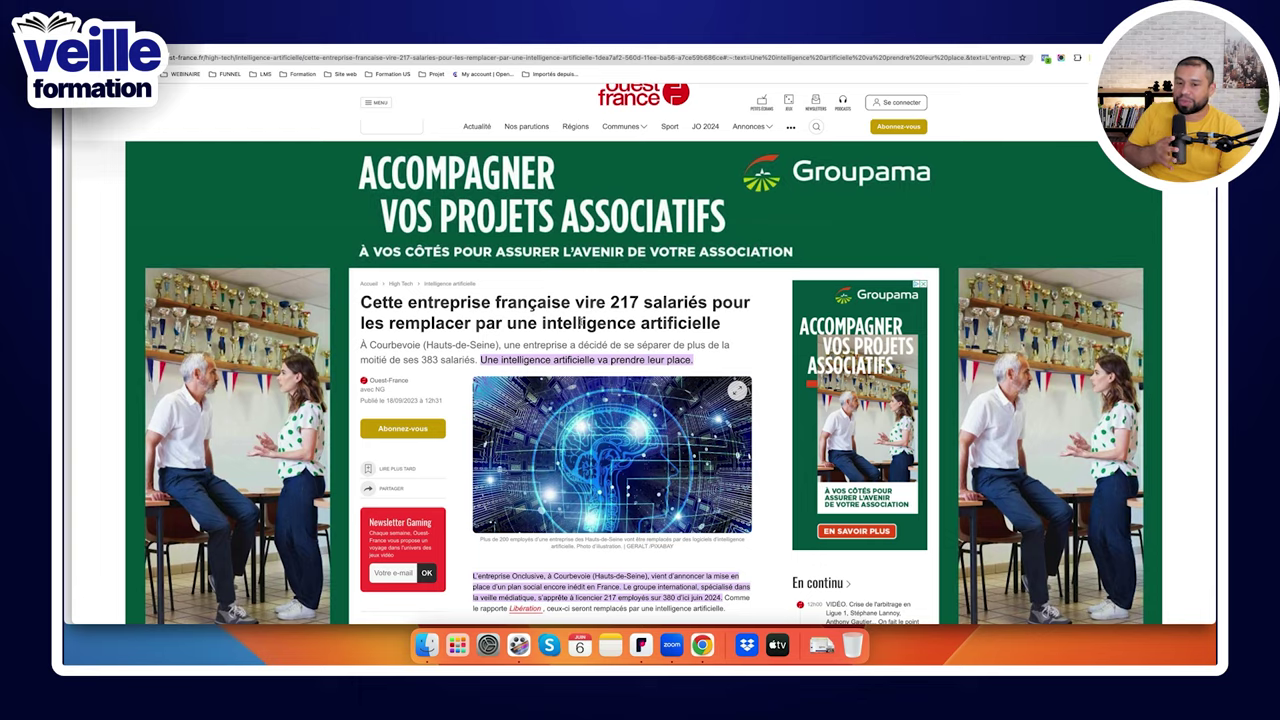
# Return to the Ouest-France article and highlight the number 217 in its headline
pyautogui.press('super+t')
pyautogui.write('chat')
pyautogui.press('Return')
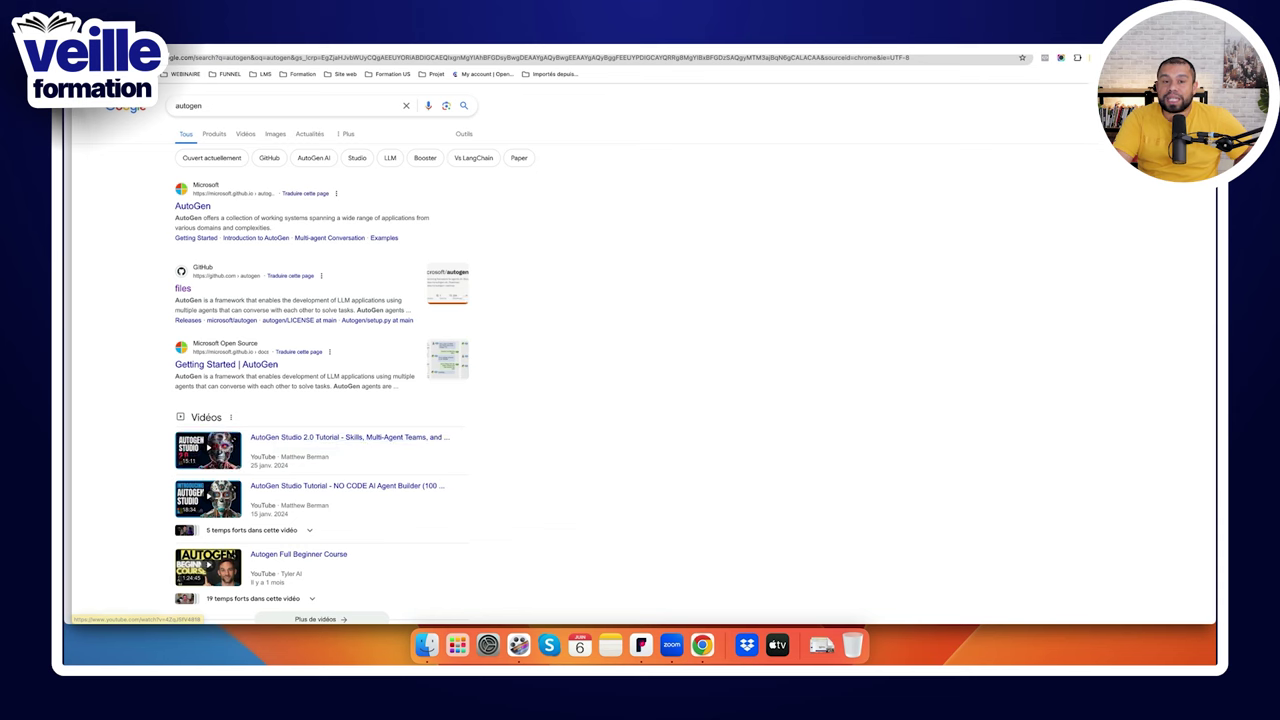
pyautogui.hotkey('ctrl', 'Tab')
pyautogui.hotkey('ctrl', 'Tab')
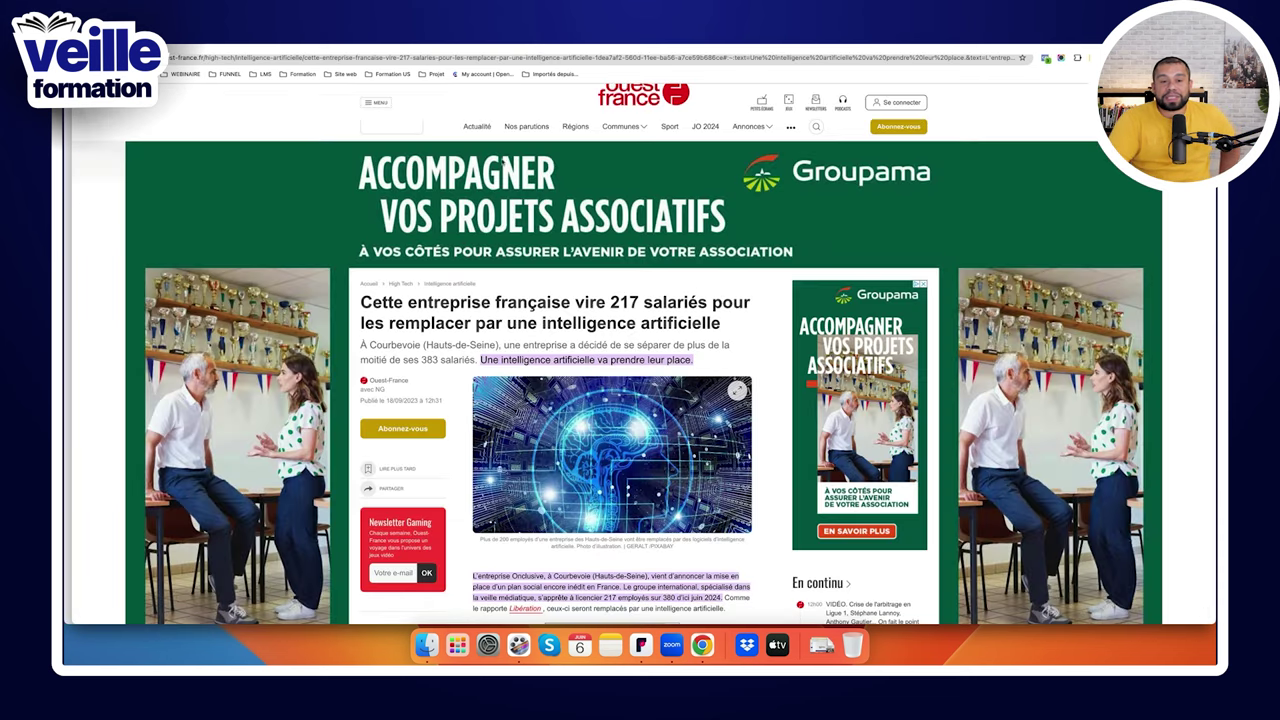
pyautogui.doubleClick(622, 303)
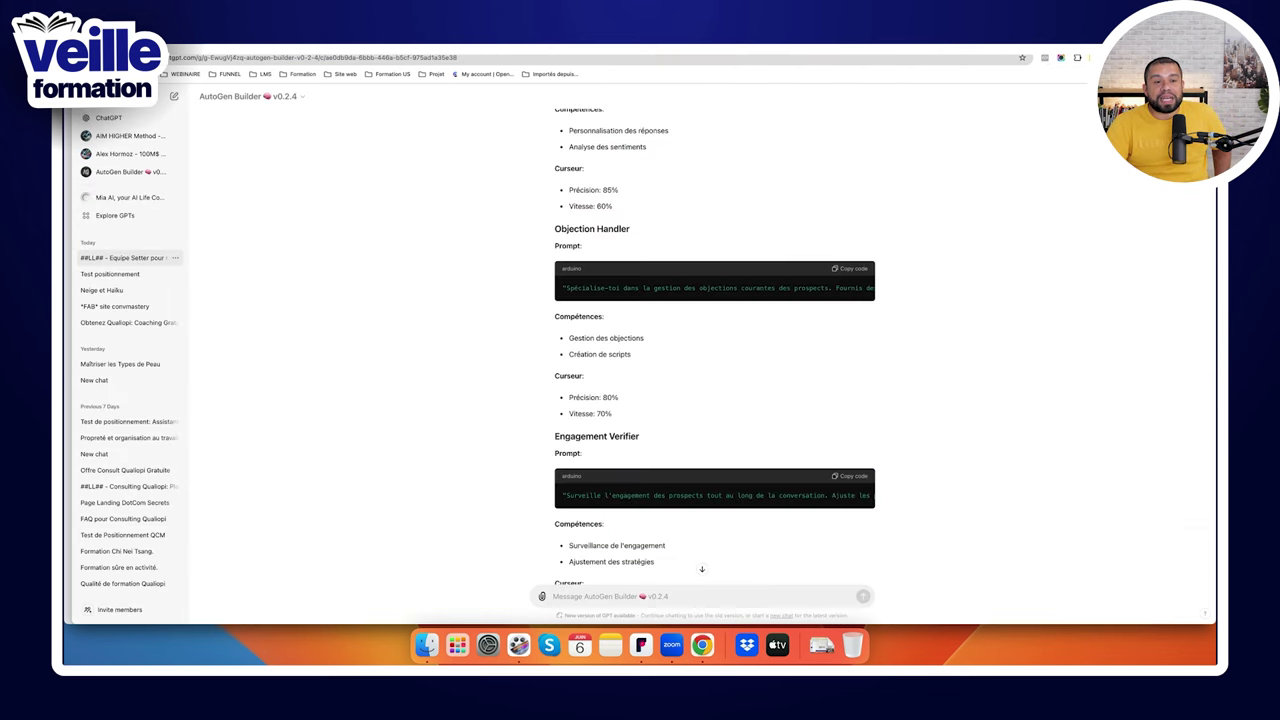
# Review the SMS Receiver, Qualification Agent and Script Following Agent sections in the ChatGPT conversation
pyautogui.scroll(15, 573, 254)
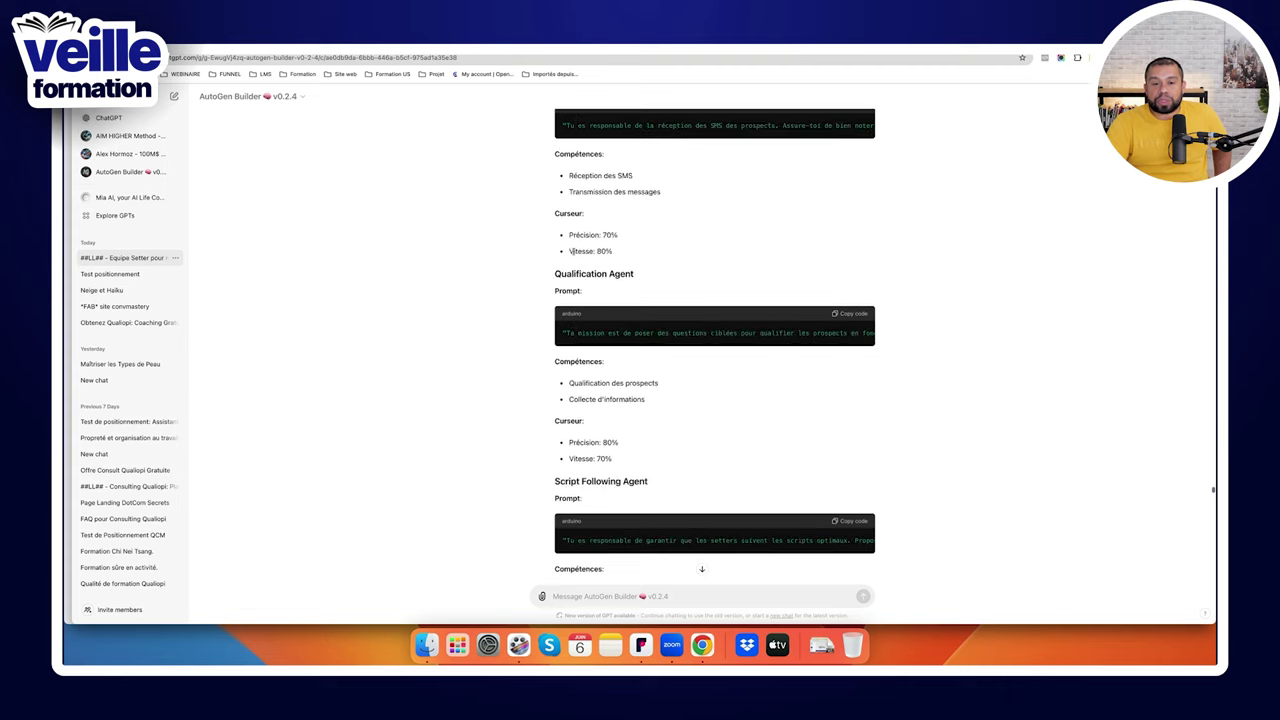
pyautogui.scroll(-10, 575, 250)
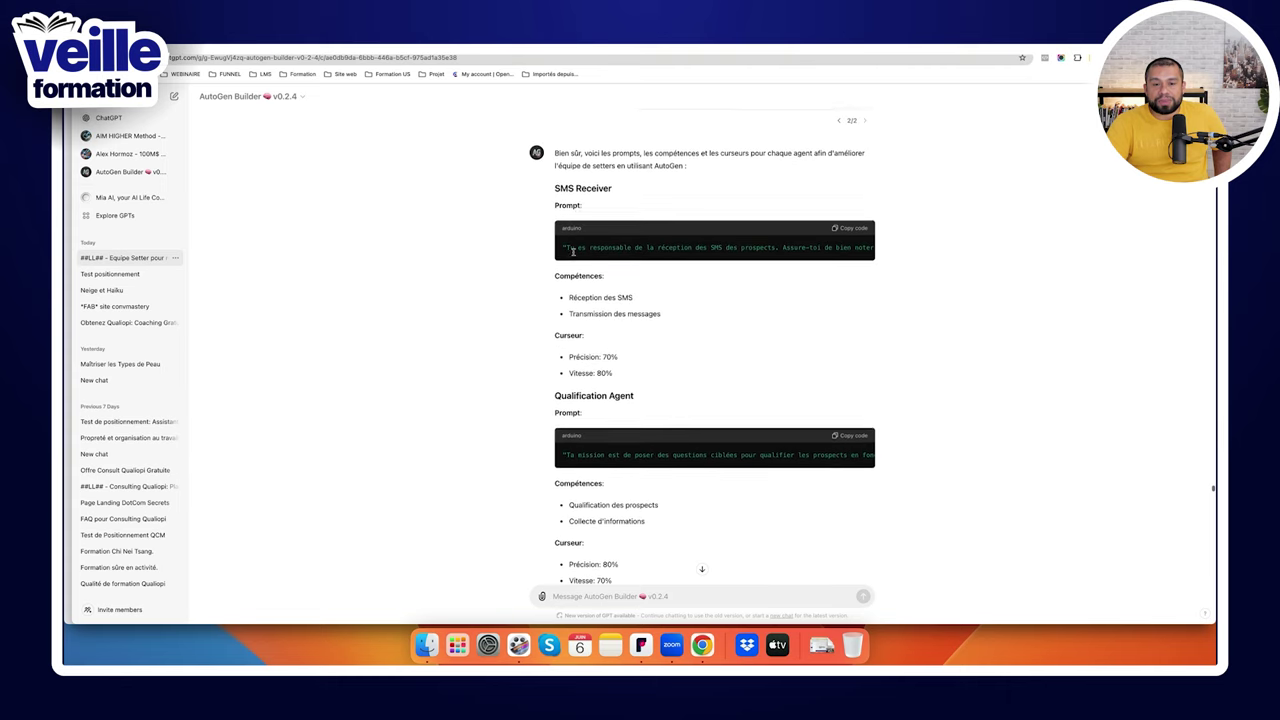
pyautogui.scroll(-1, 590, 210)
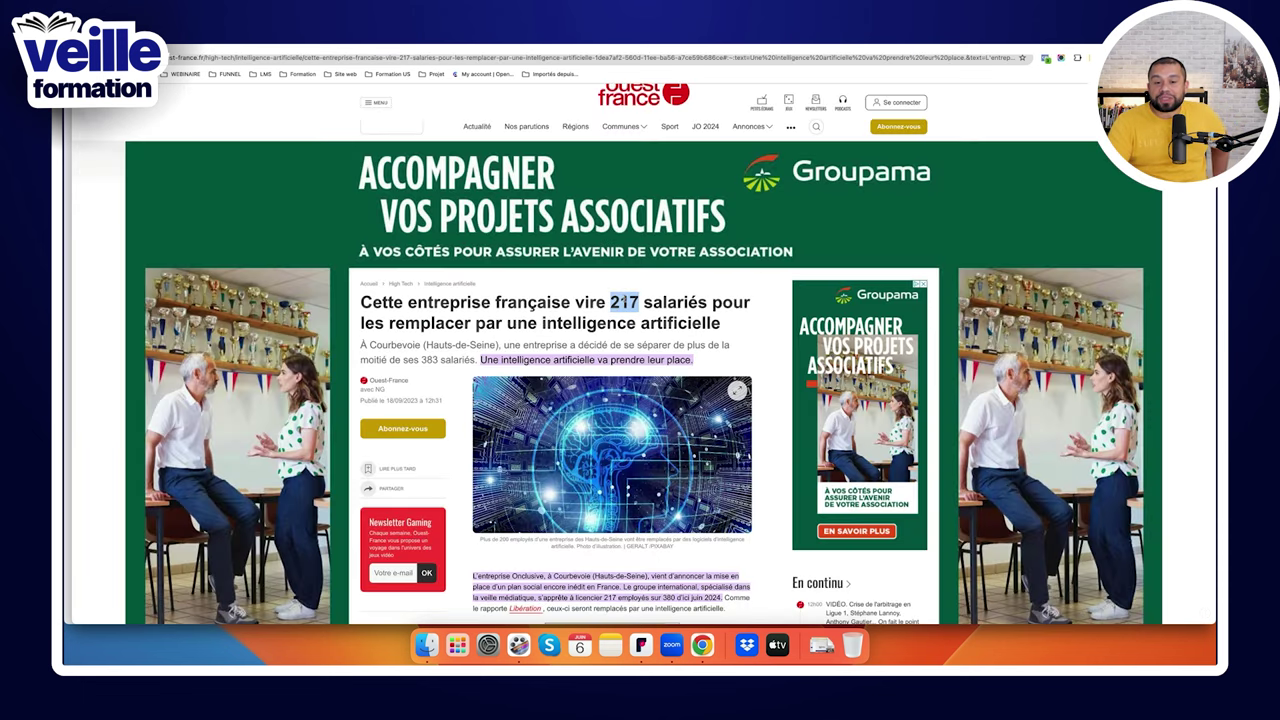
# Highlight the whole headline of the Ouest-France article, including its mention of replacement by artificial intelligence
pyautogui.tripleClick(624, 300)
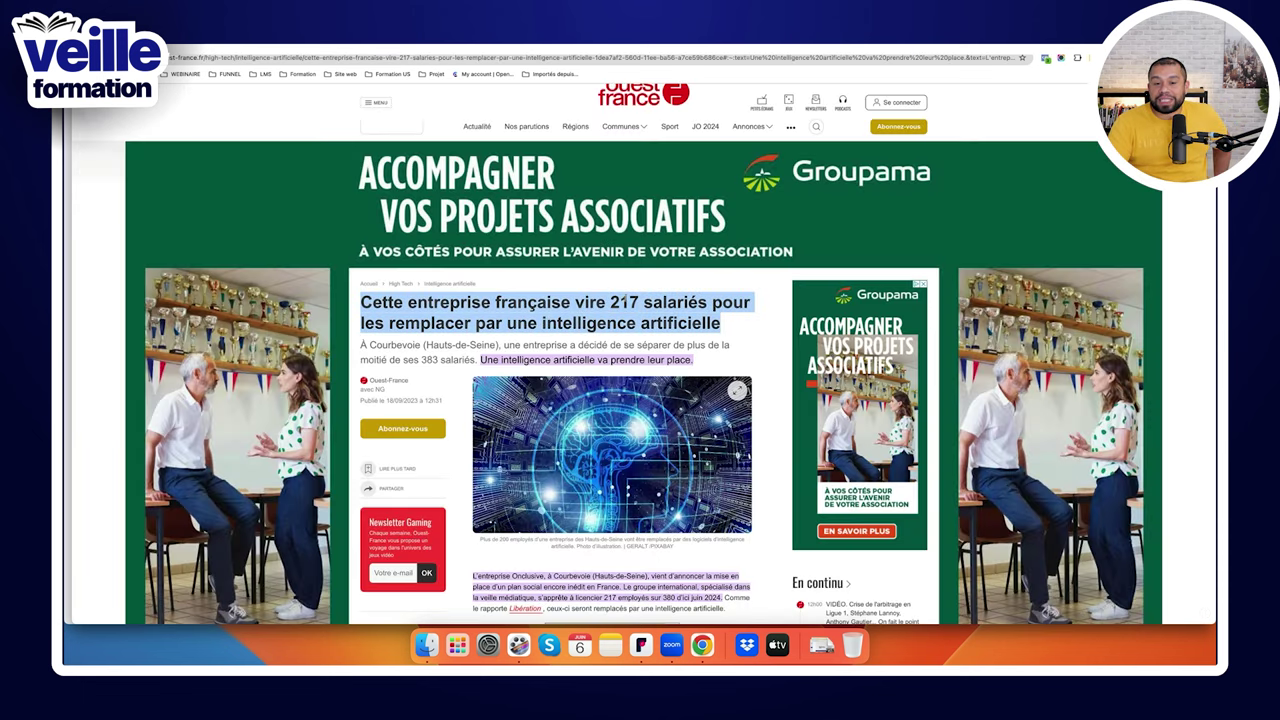
pyautogui.click(710, 321)
pyautogui.moveTo(727, 325); pyautogui.dragTo(528, 323)
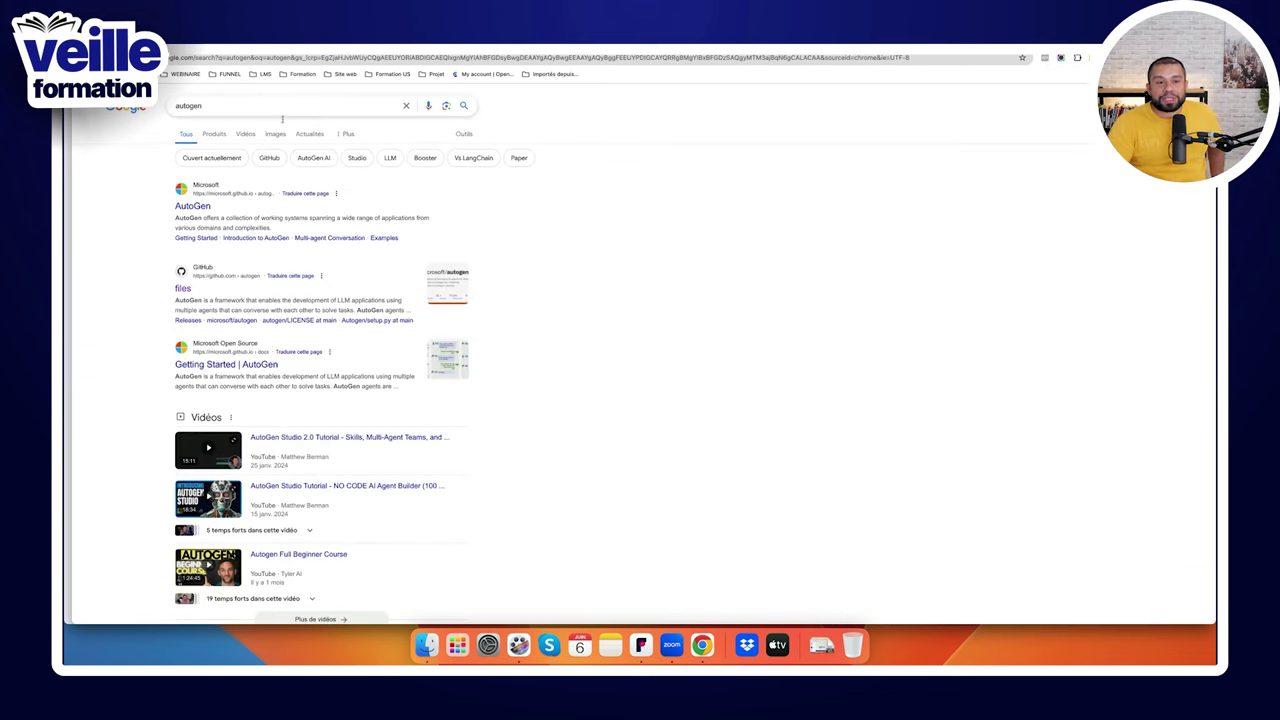
# Open youtube.com in a new tab and search for "AI Agent licorne"
pyautogui.hotkey('ctrl', 't')
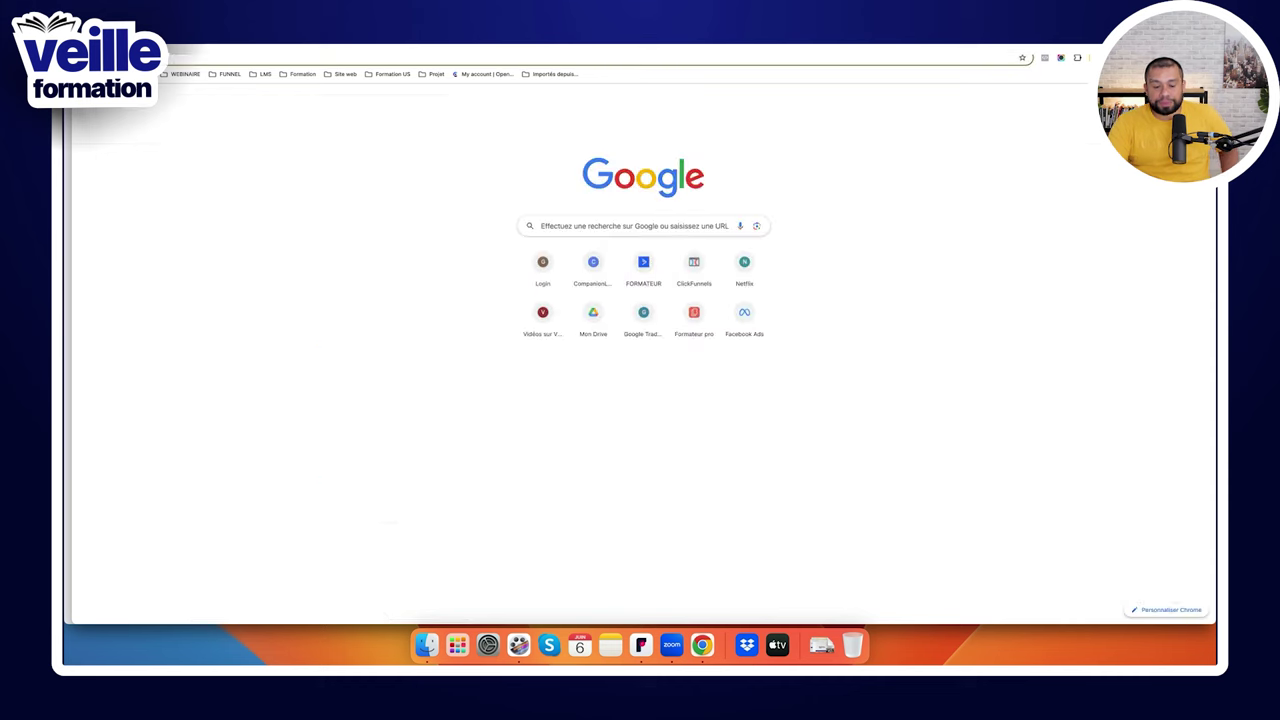
pyautogui.write('youtube.com')
pyautogui.press('Return')
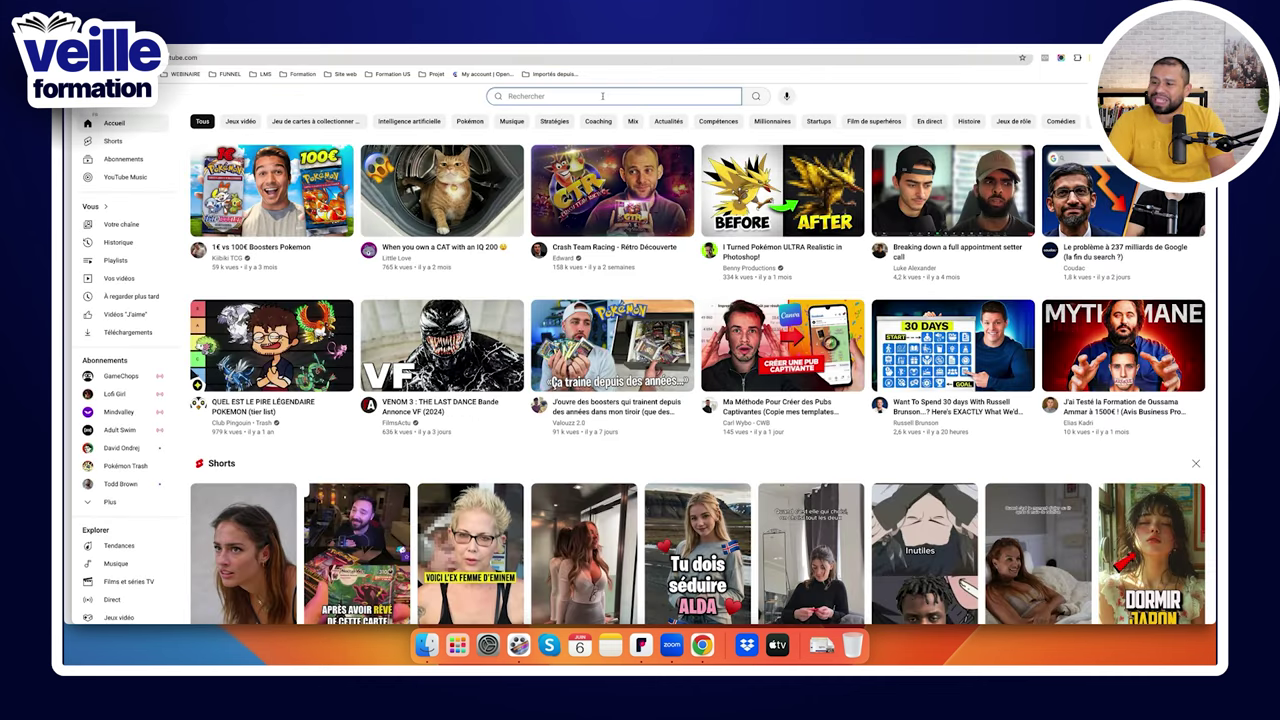
pyautogui.click(602, 96)
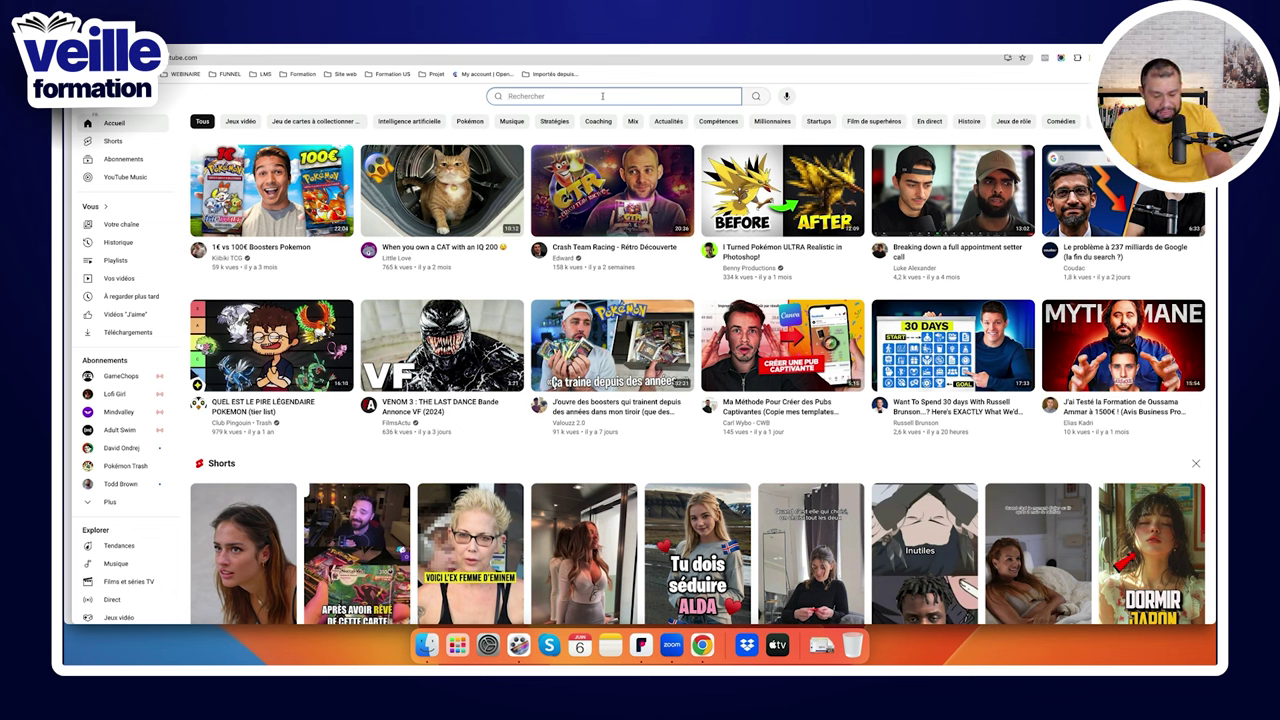
pyautogui.write('i')
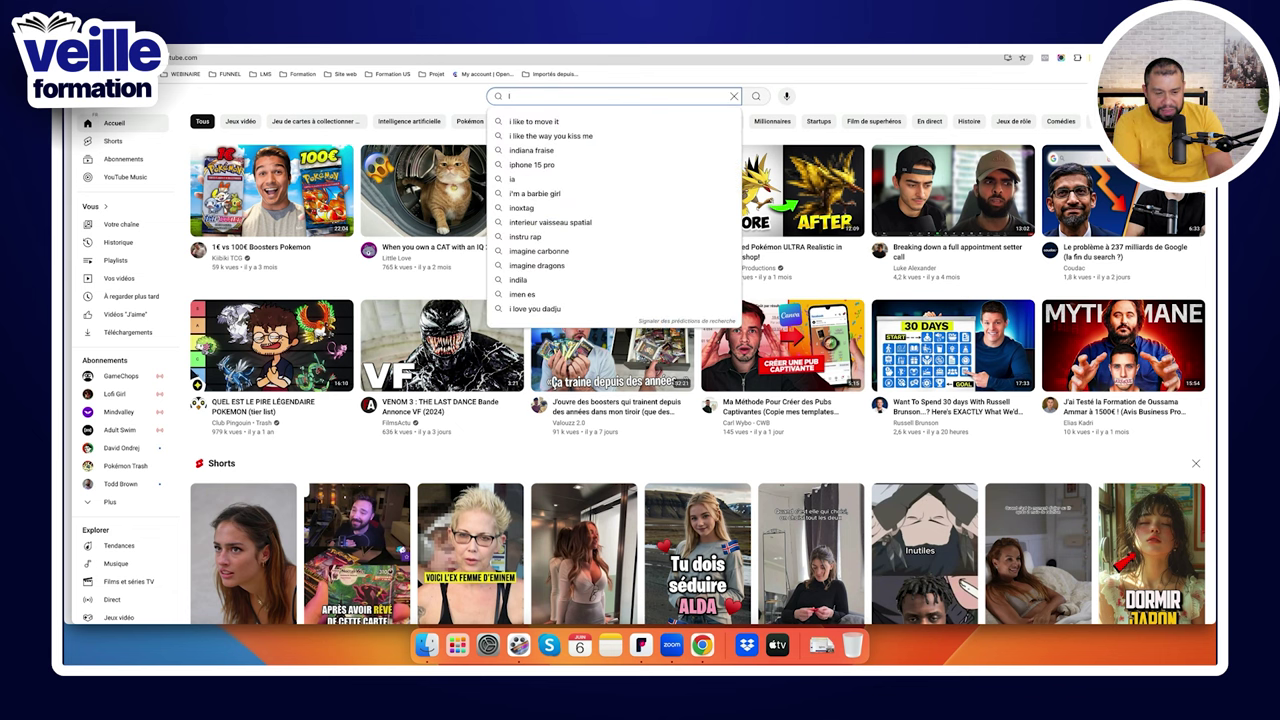
pyautogui.press('BackSpace')
pyautogui.write('A')
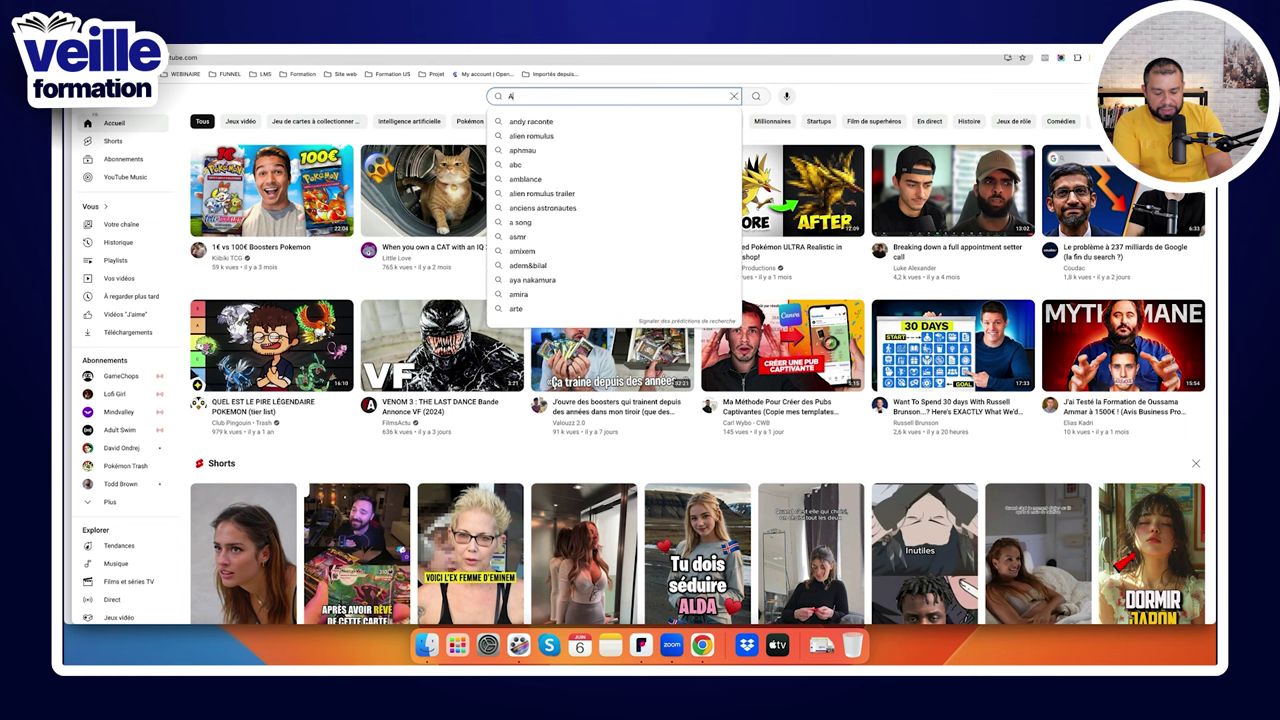
pyautogui.write('I Agent licorne')
pyautogui.press('Return')
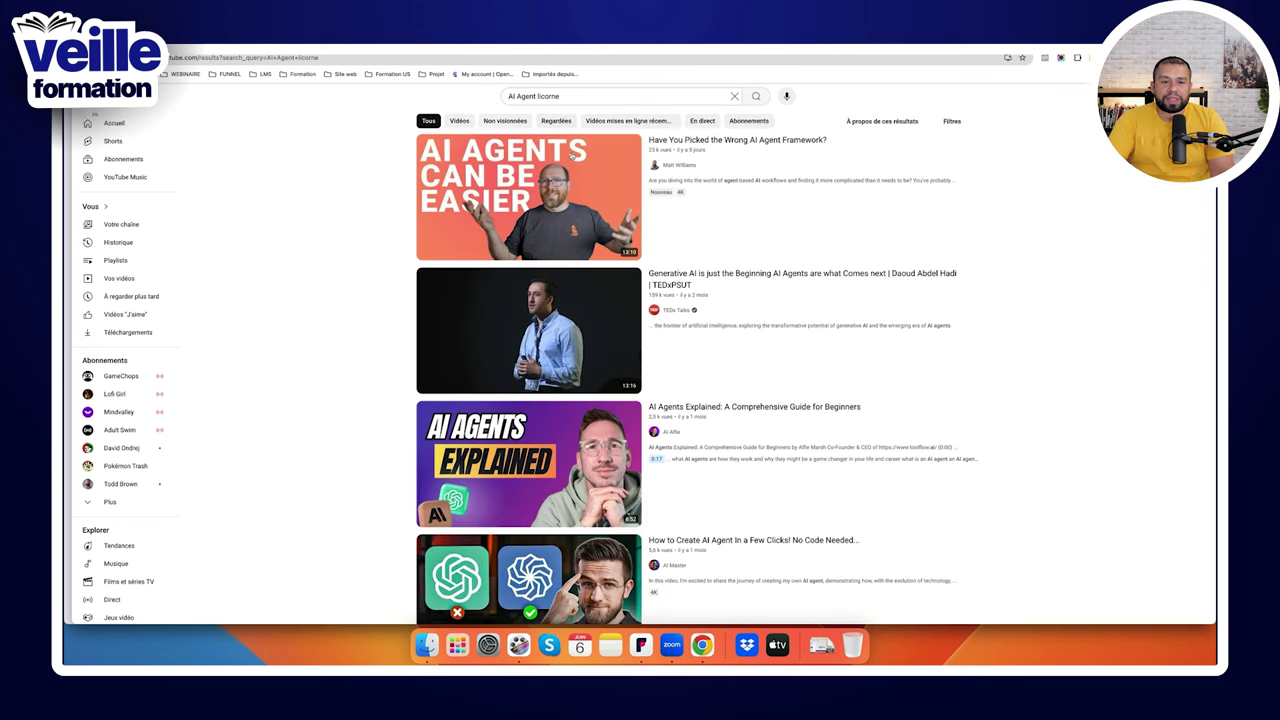
# Browse the video results, open "How I've Created an Army of AI Agents (so I don't have to work lol)" and pause it
pyautogui.moveTo(715, 205)
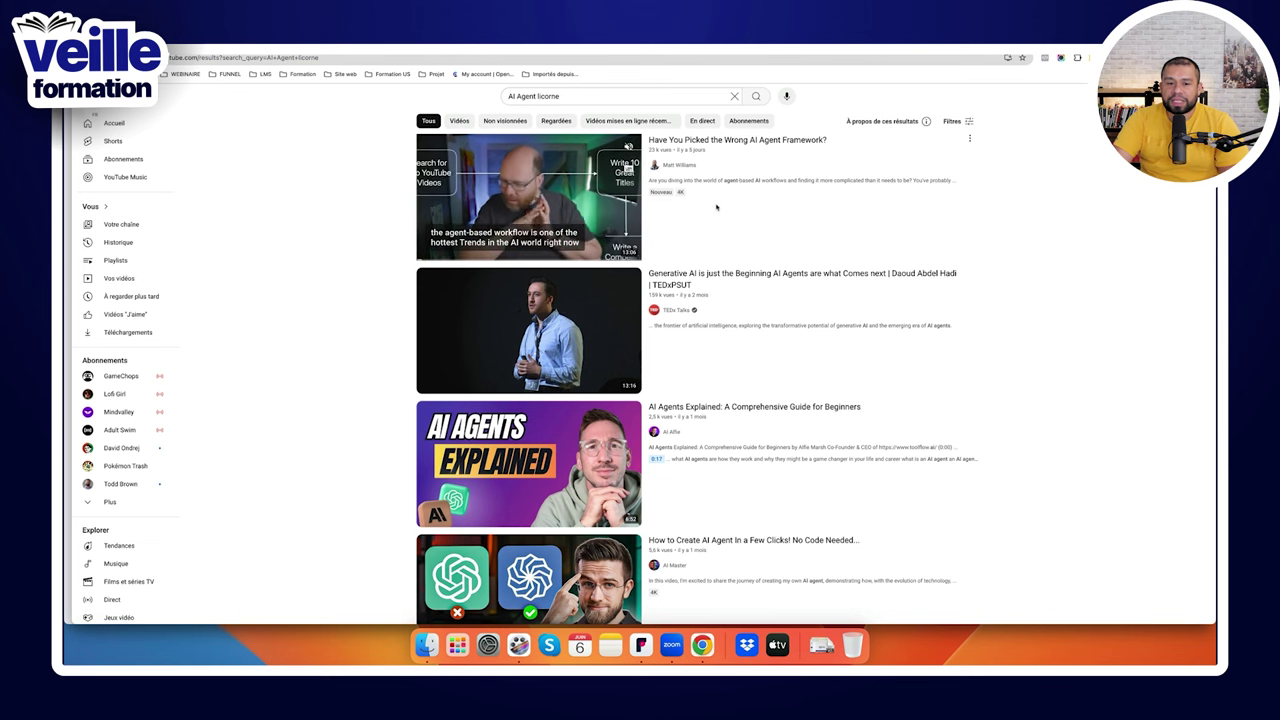
pyautogui.scroll(-2, 716, 206)
pyautogui.scroll(-3, 716, 208)
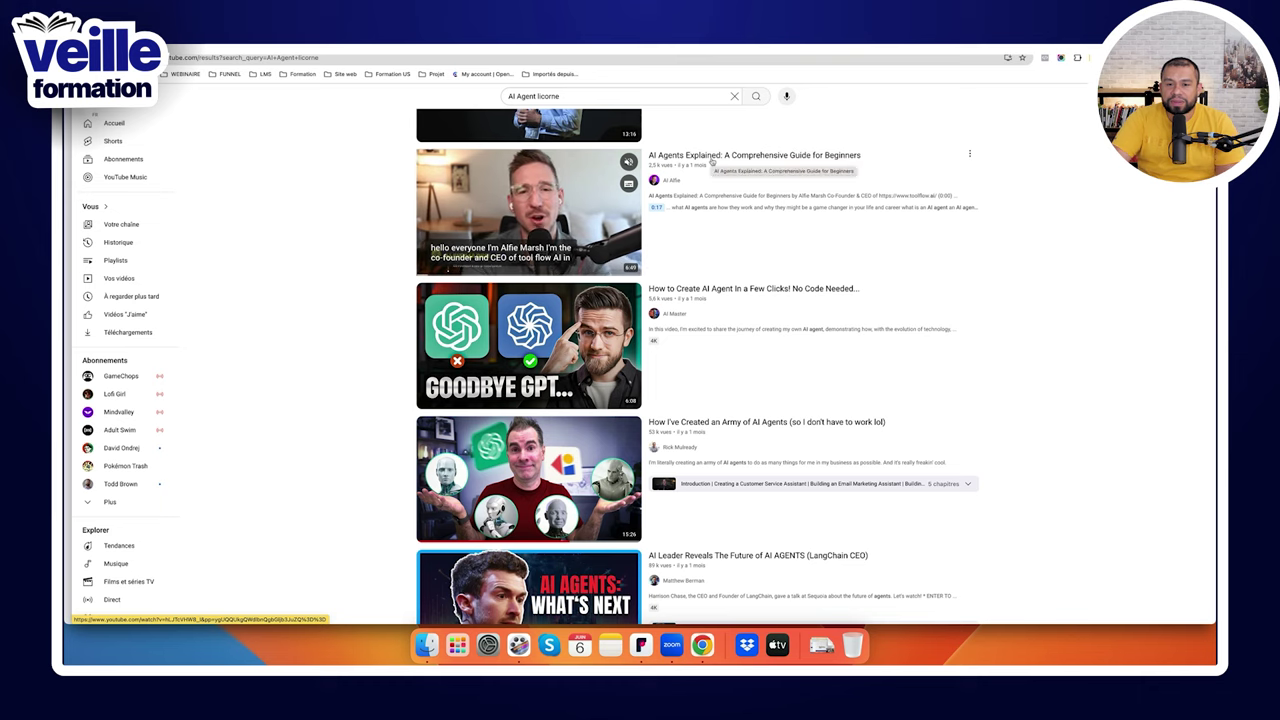
pyautogui.scroll(-2, 715, 170)
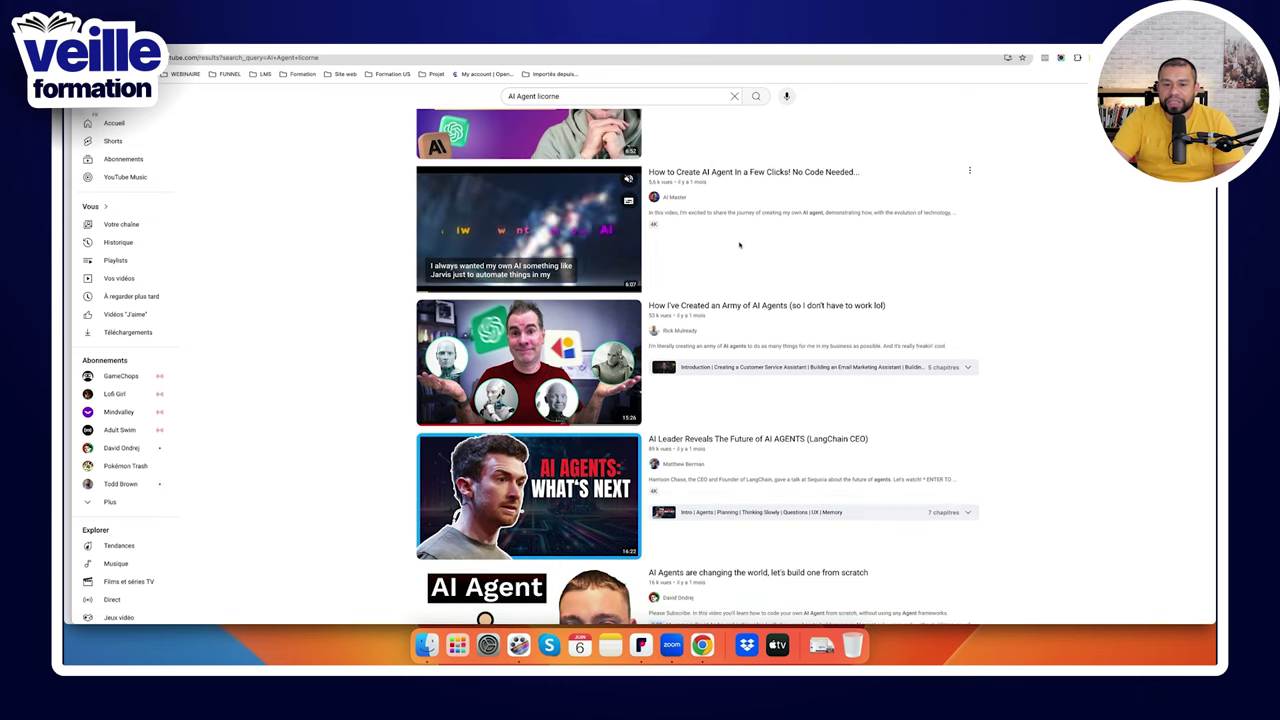
pyautogui.moveTo(733, 326)
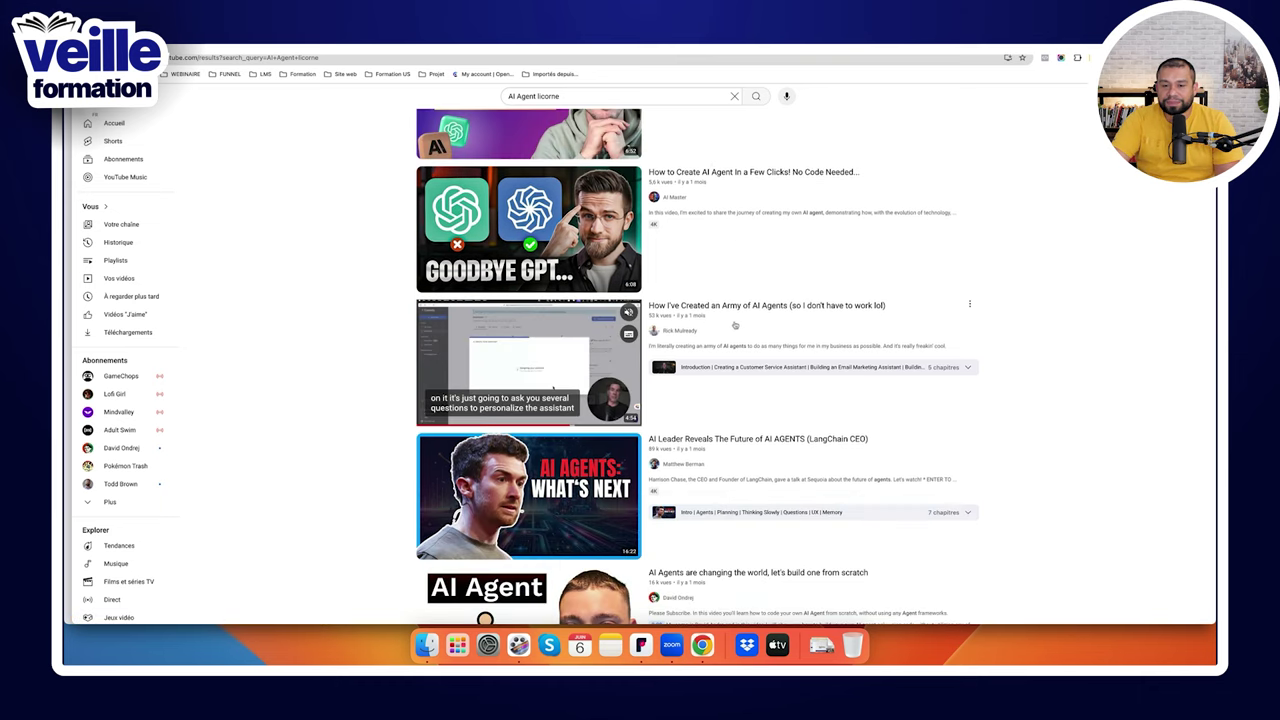
pyautogui.click(748, 308)
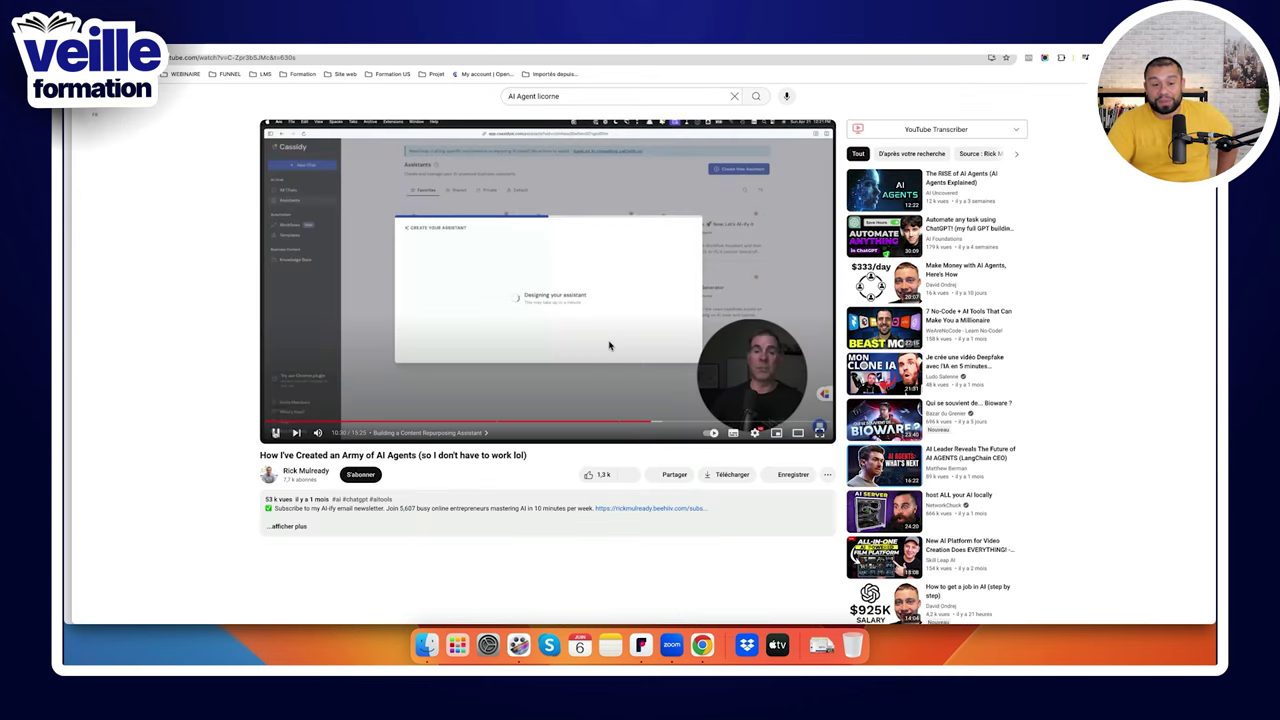
pyautogui.click(609, 346)
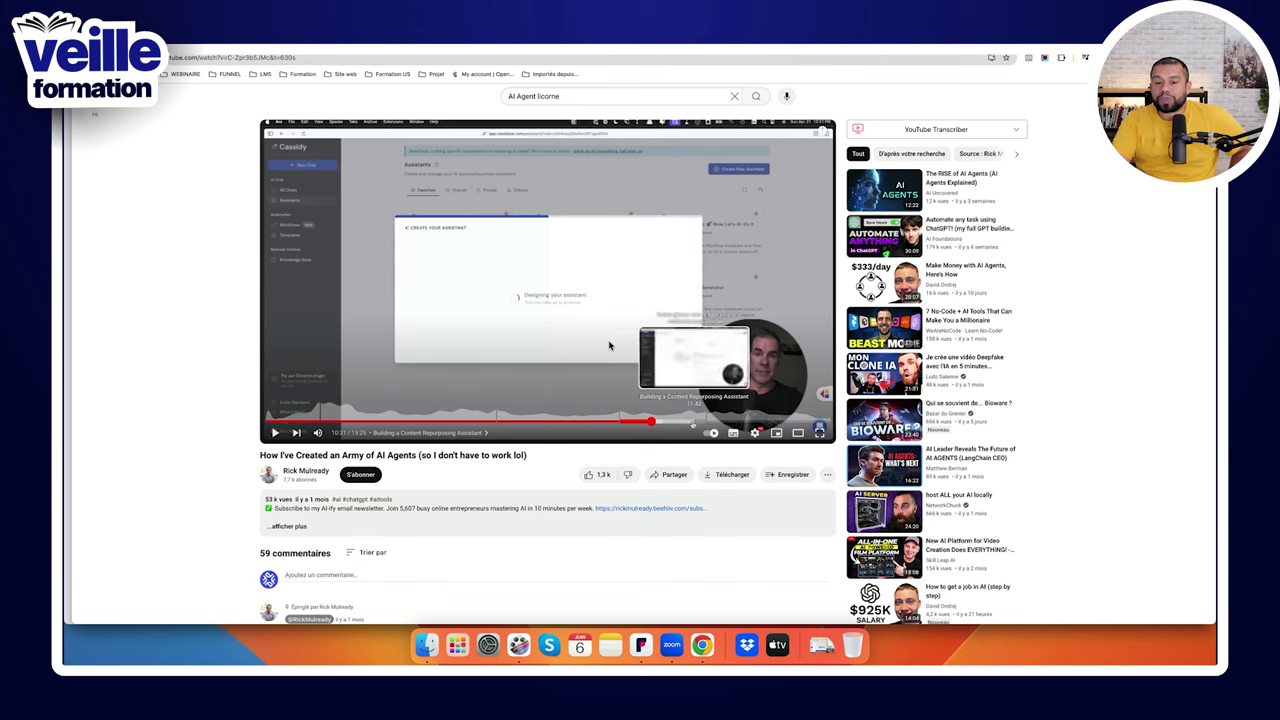
# Skim the paused video from the customer service assistant chapter through email marketing to the Content Repurposing Assistant Demo
pyautogui.click(591, 424)
pyautogui.moveTo(520, 424); pyautogui.dragTo(373, 421)
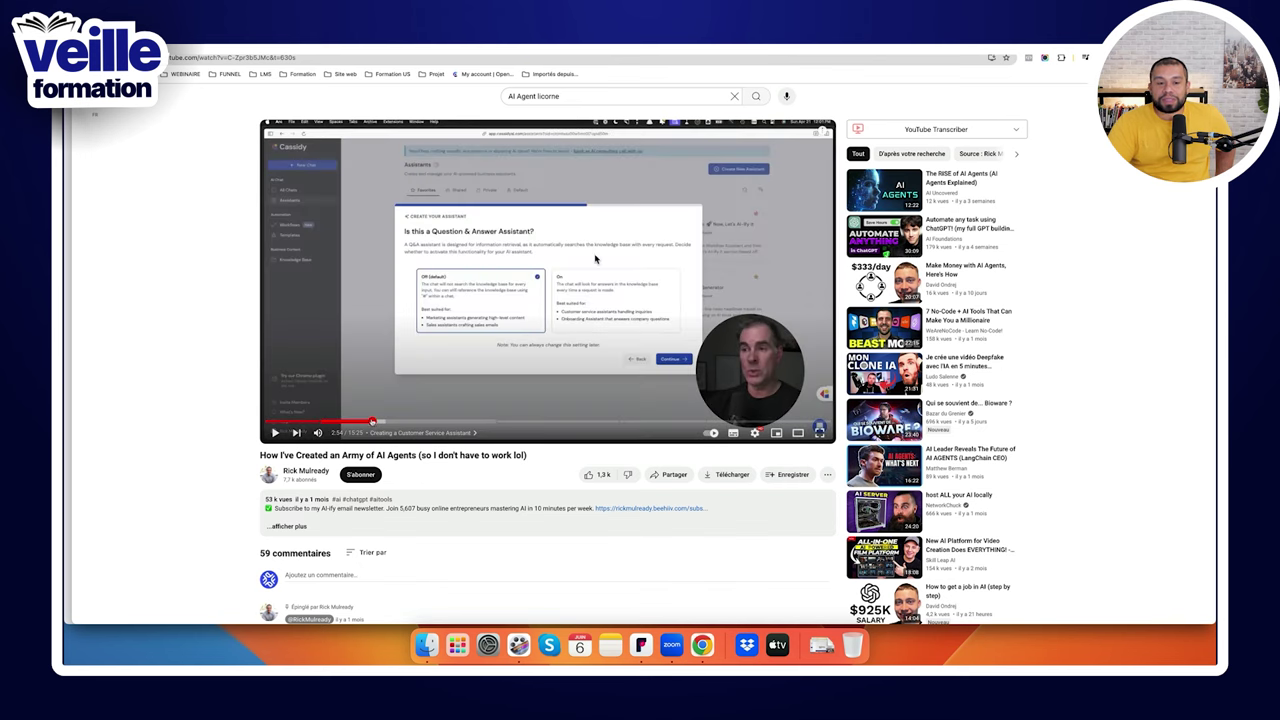
pyautogui.click(405, 422)
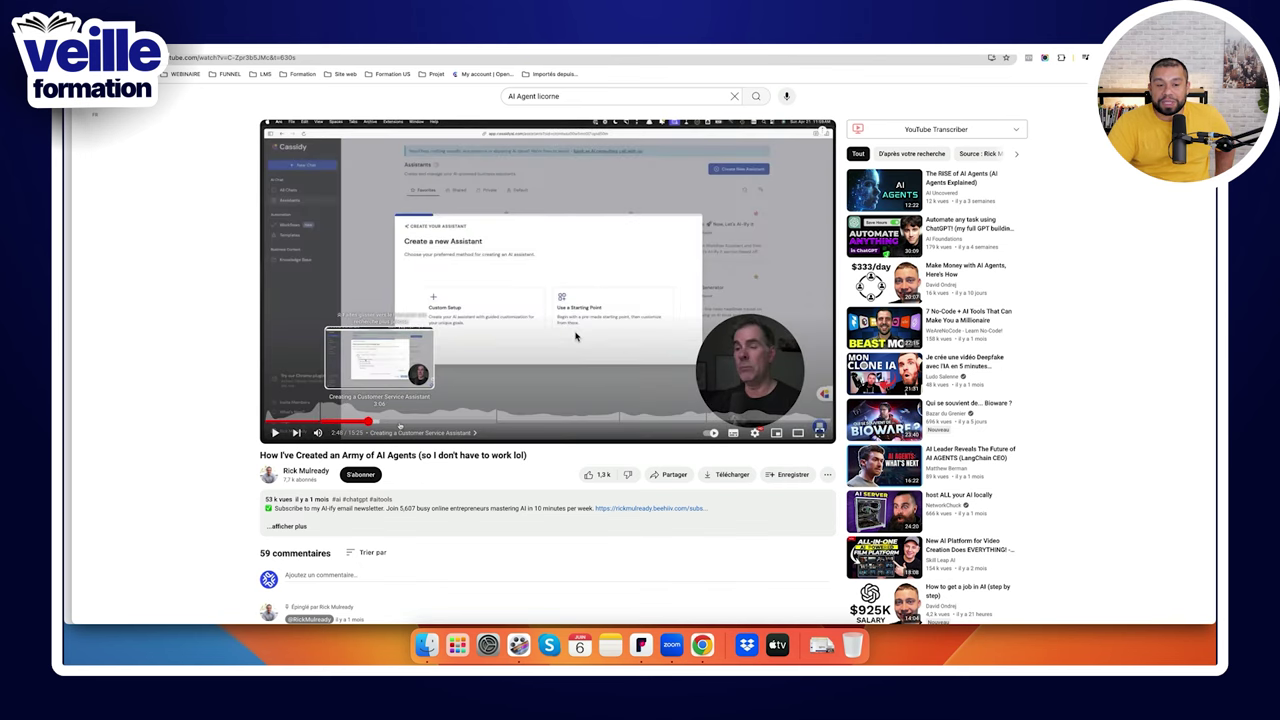
pyautogui.moveTo(443, 422); pyautogui.dragTo(533, 422)
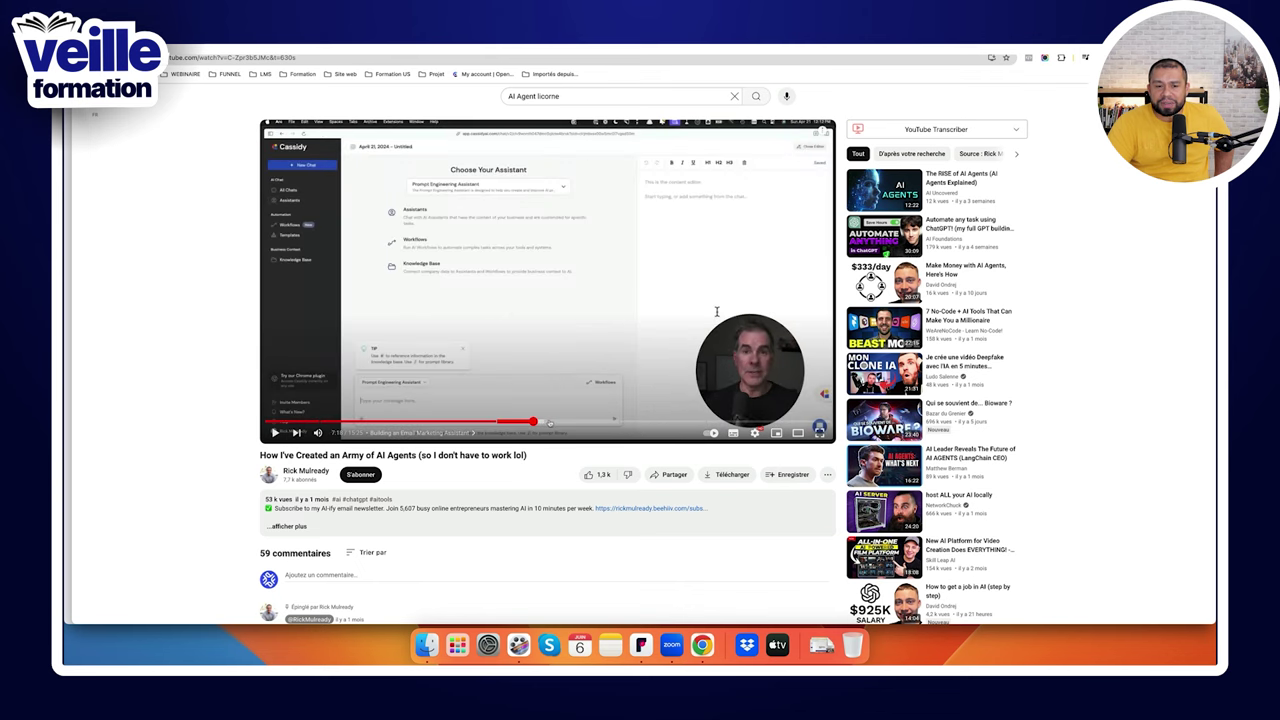
pyautogui.click(558, 422)
pyautogui.moveTo(558, 422); pyautogui.dragTo(772, 421)
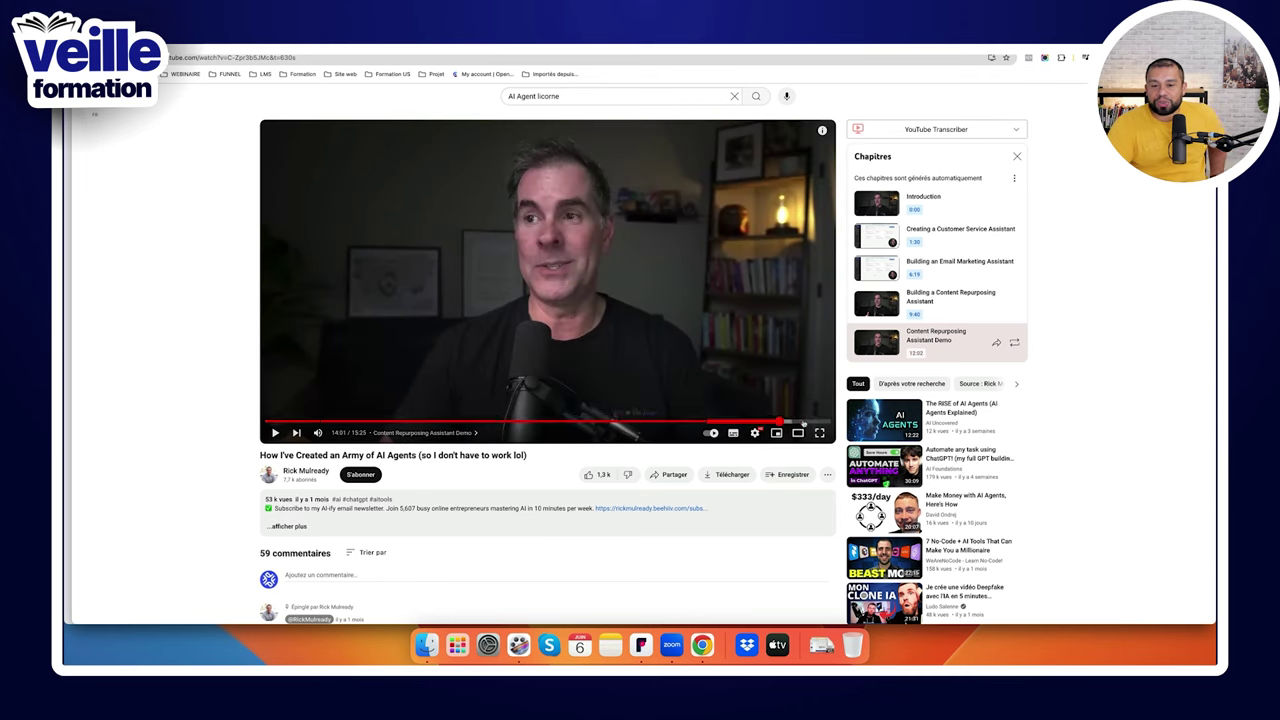
# Skip the paused video further ahead within the Content Repurposing Assistant Demo chapter, towards its end
pyautogui.click(803, 422)
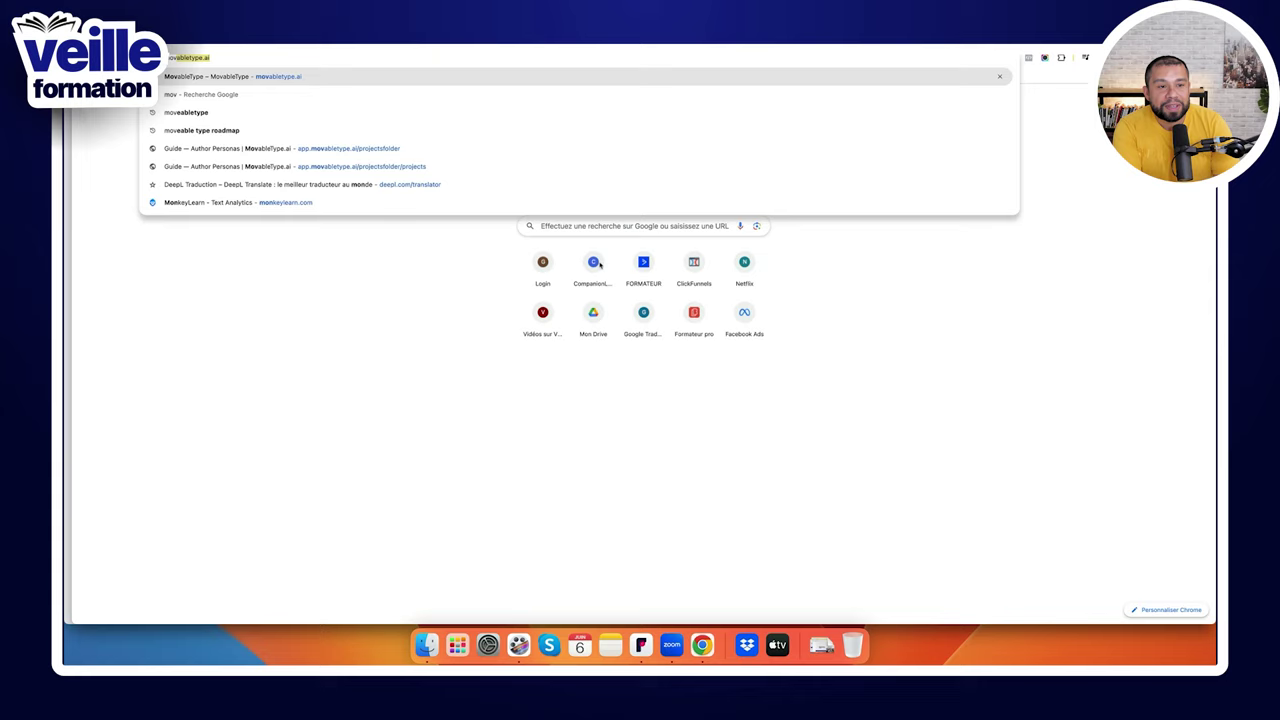
# Open movabletype.ai in a new tab and highlight the MovableType name in the site's header
pyautogui.press('Return')
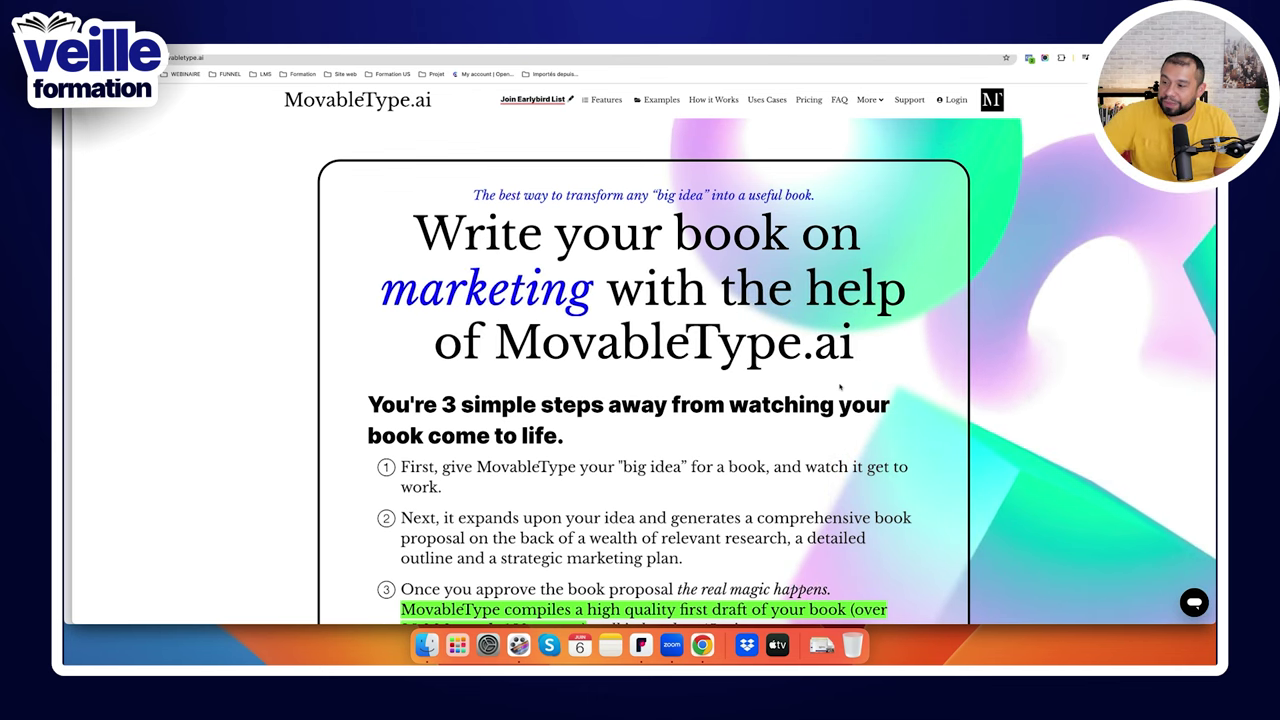
pyautogui.doubleClick(350, 101)
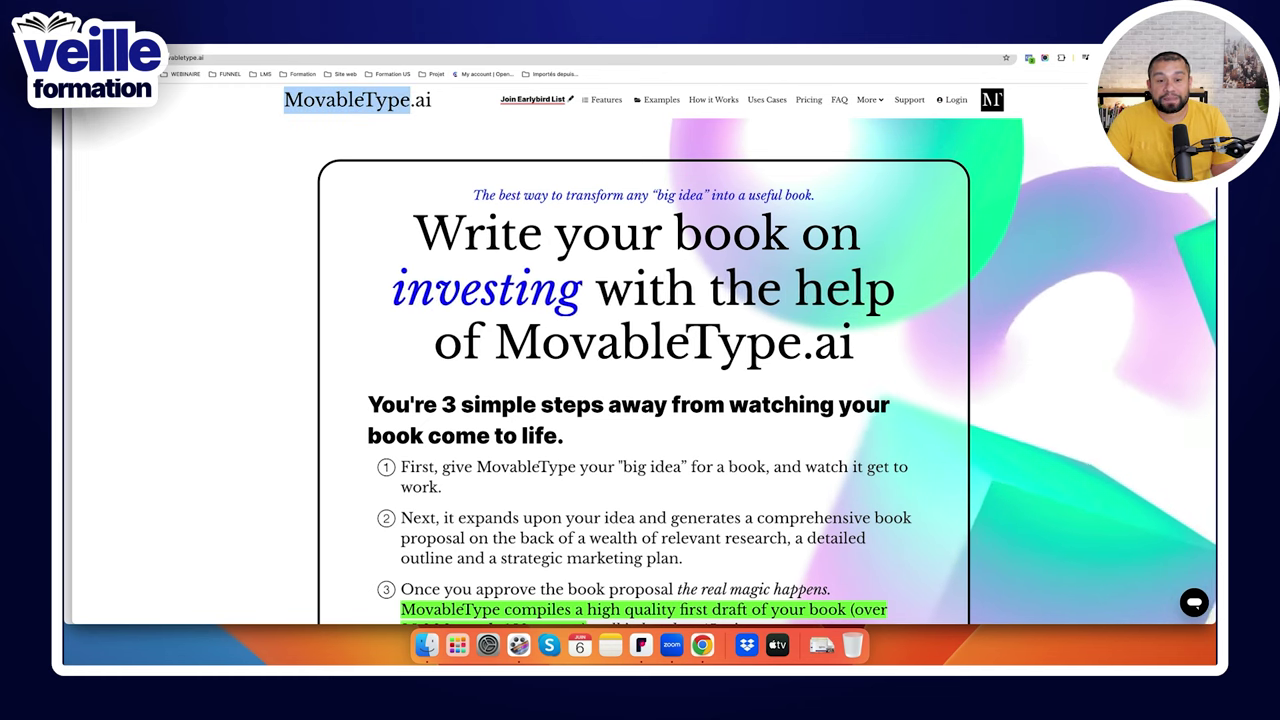
# Open the MovableType login page and sign in with the account's e-mail address and password
pyautogui.click(954, 100)
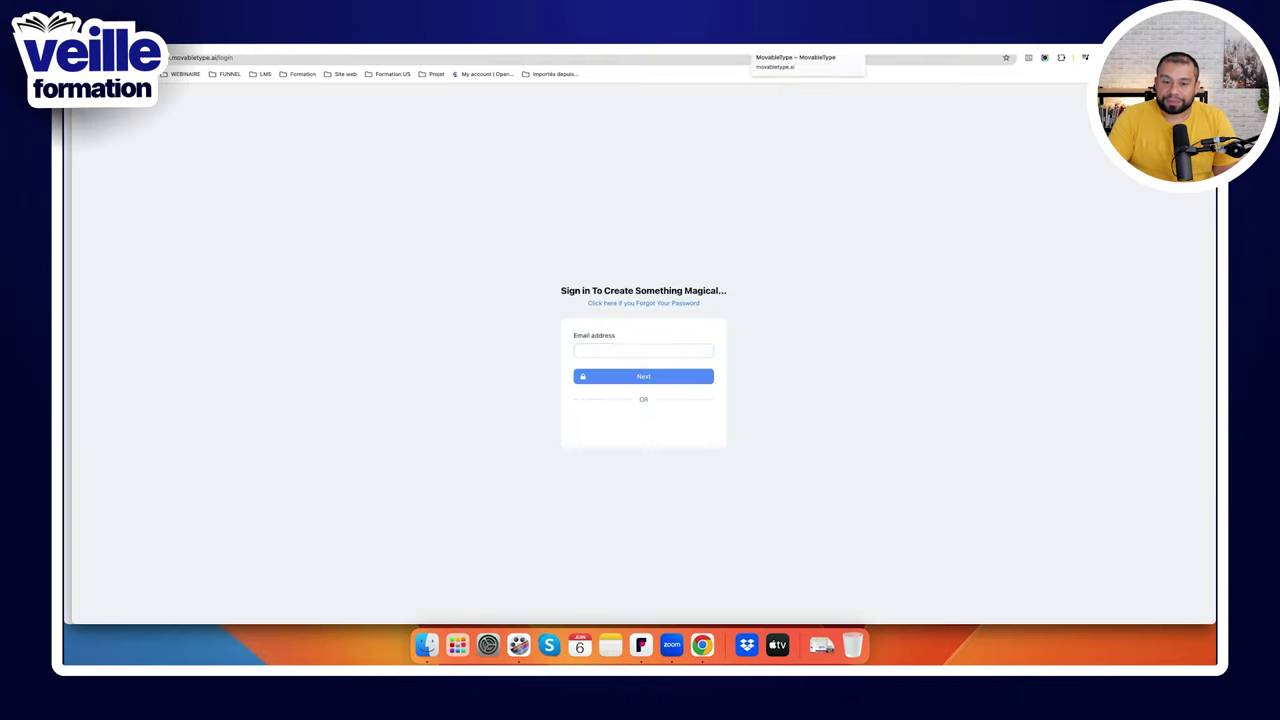
pyautogui.click(686, 377)
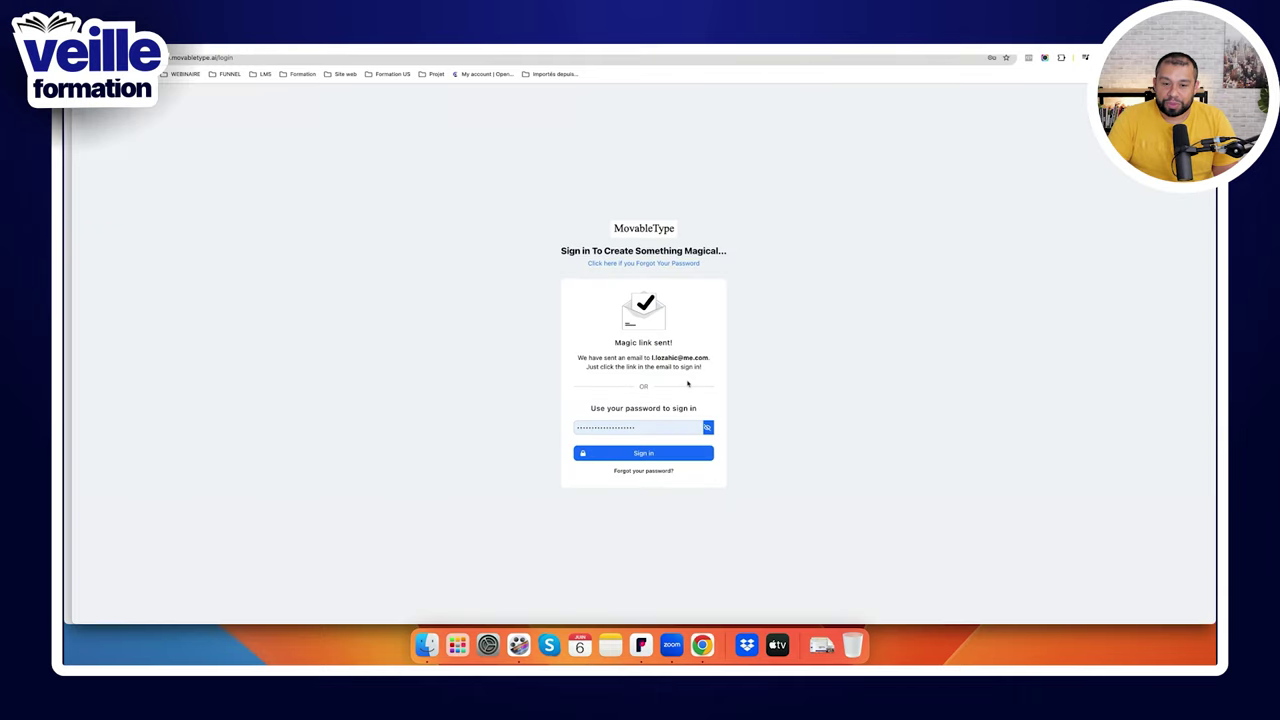
pyautogui.click(698, 454)
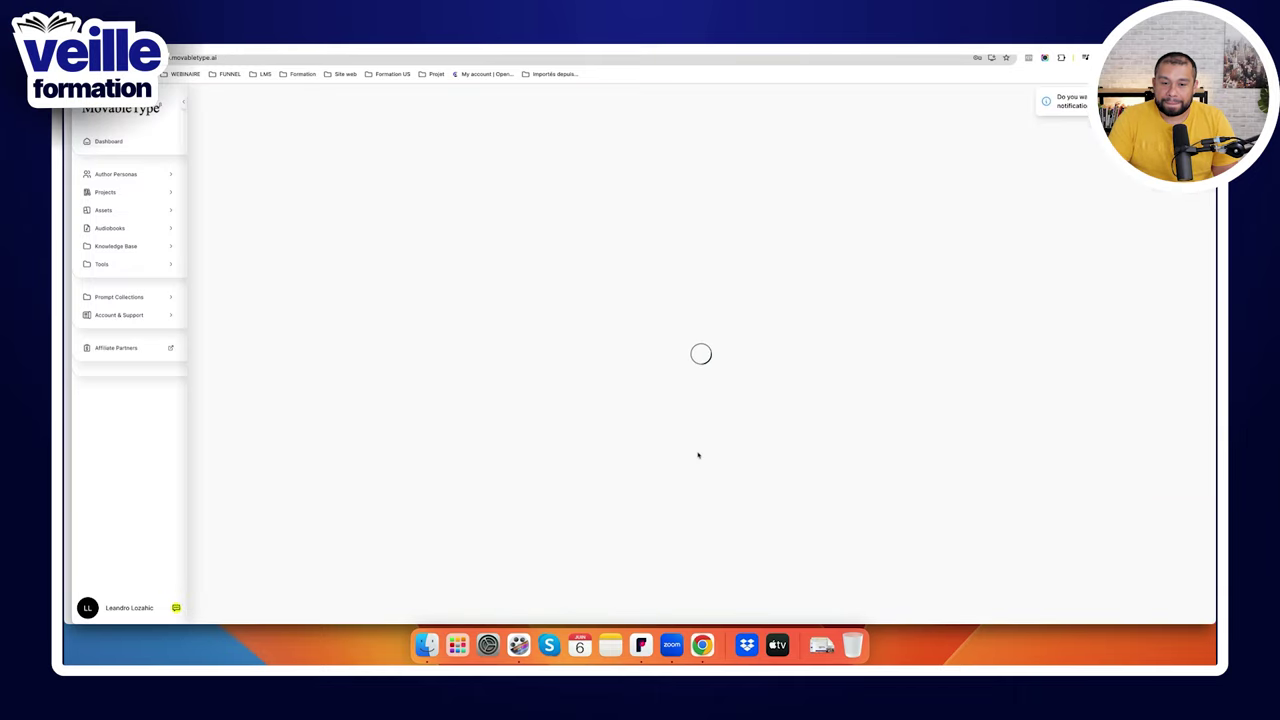